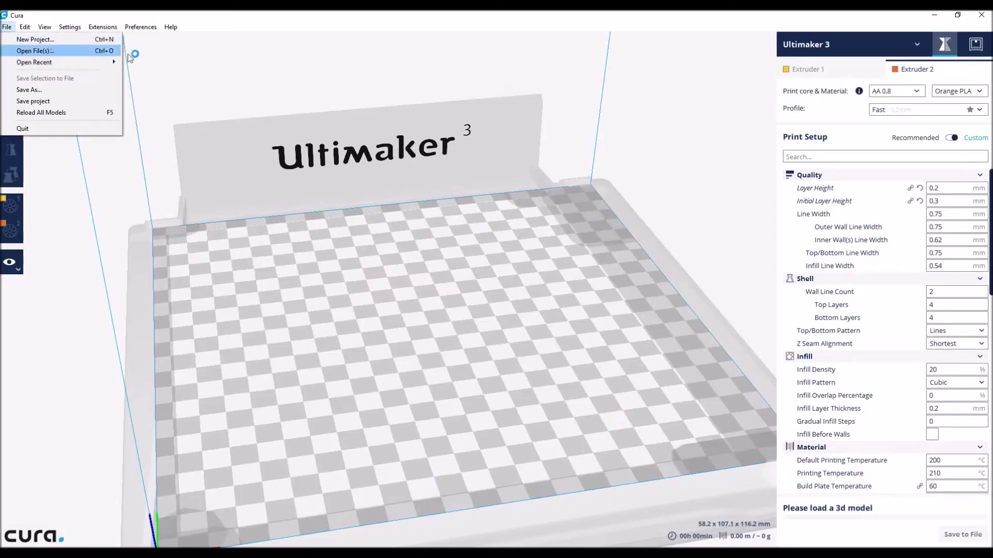
Load the recent model beto_lowpoly_flowalistik.STL onto the build plate and rotate the dog 135° about its vertical axis
mouse_move(118, 66)
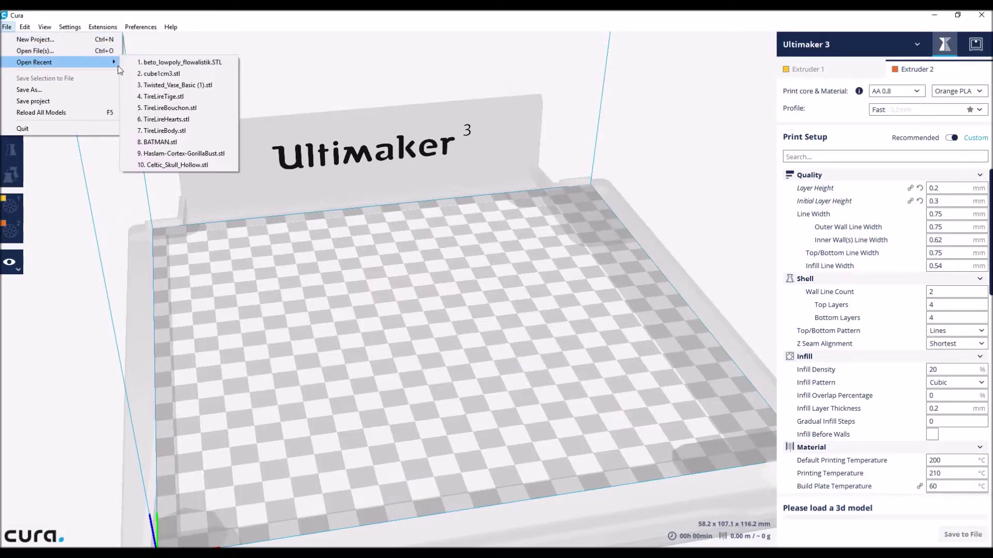
click(180, 65)
click(407, 205)
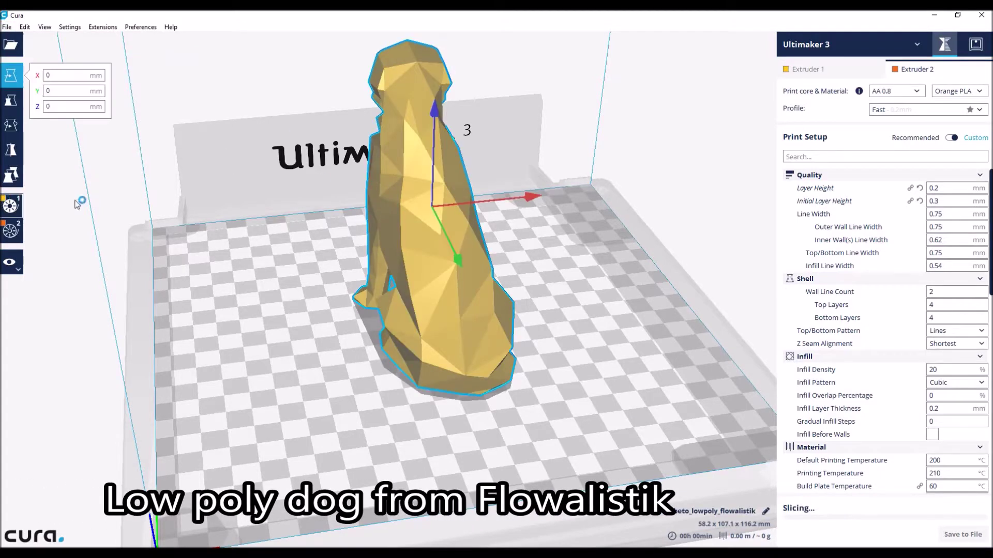
key(r)
drag(365, 335, 576, 161)
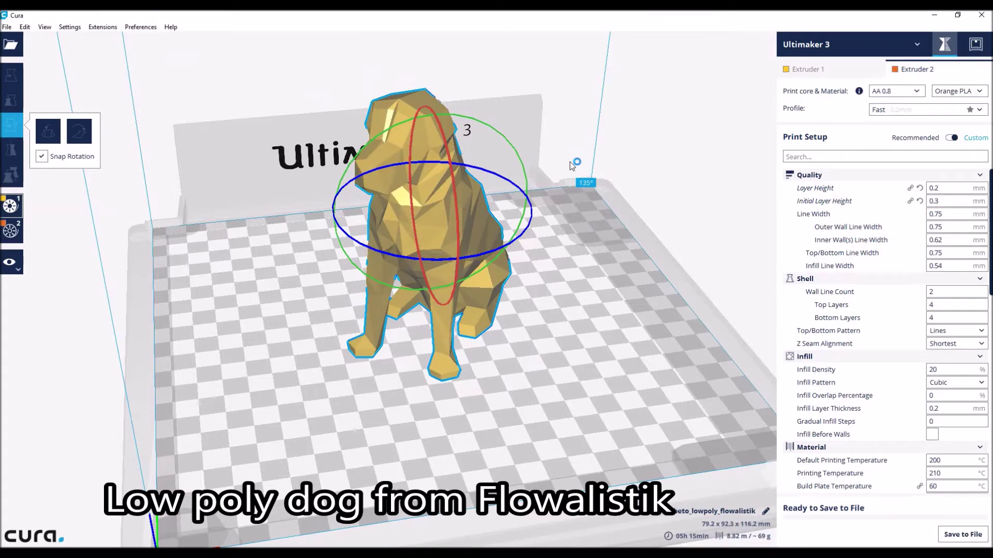
click(549, 370)
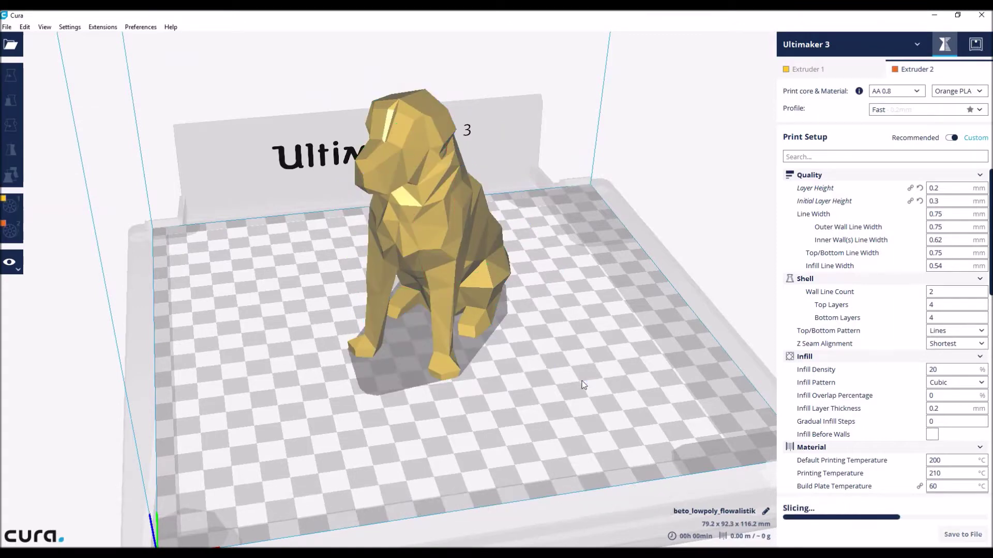
Examine the dog's full set of sliced layers in Layers view with Extruder 1's settings shown, and return to Solid view
click(10, 272)
click(21, 302)
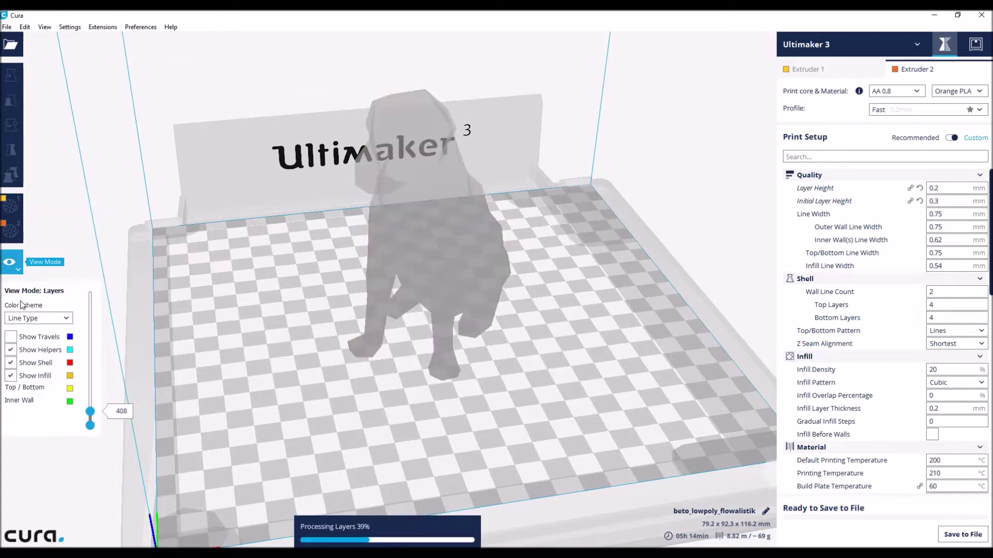
click(794, 73)
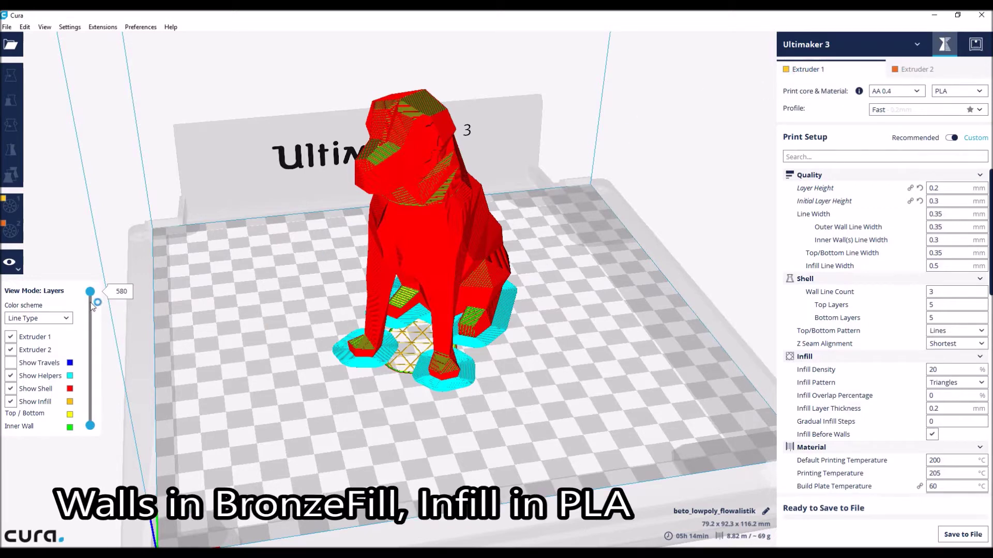
mouse_move(86, 306)
mouse_down()
mouse_move(87, 411)
mouse_move(78, 438)
mouse_move(81, 298)
mouse_up()
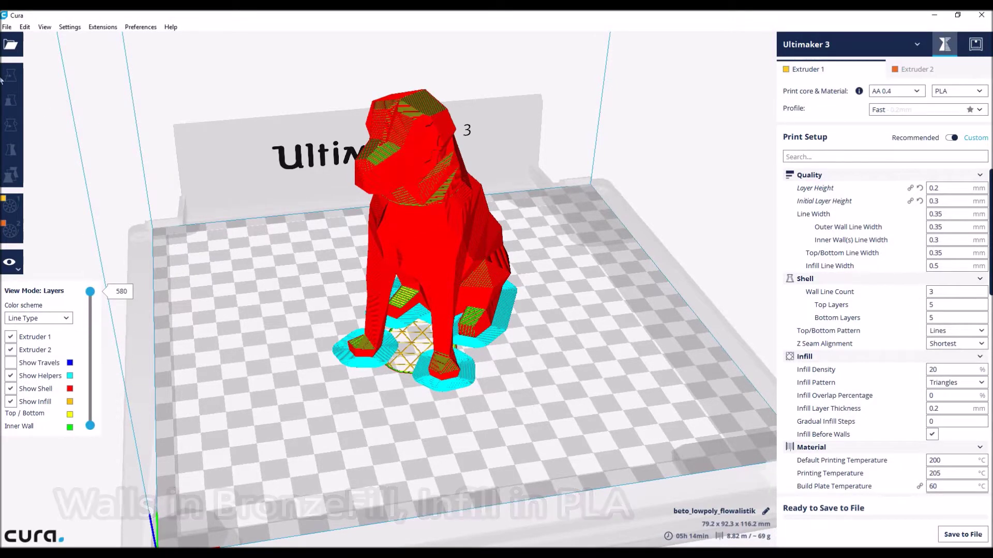
click(10, 263)
click(23, 283)
Add the recently used cube1cm3.stl model to the build plate beside the dog
click(7, 27)
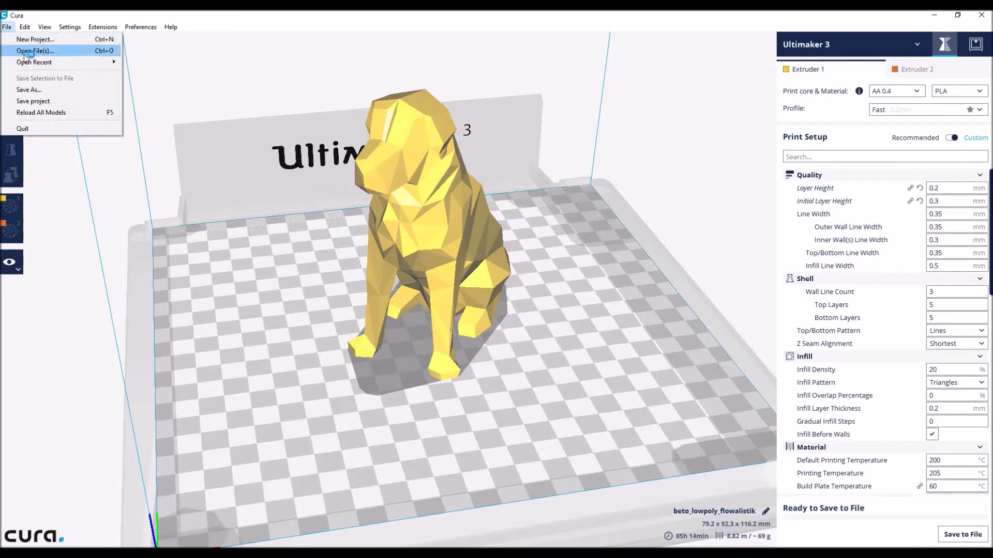
mouse_move(30, 63)
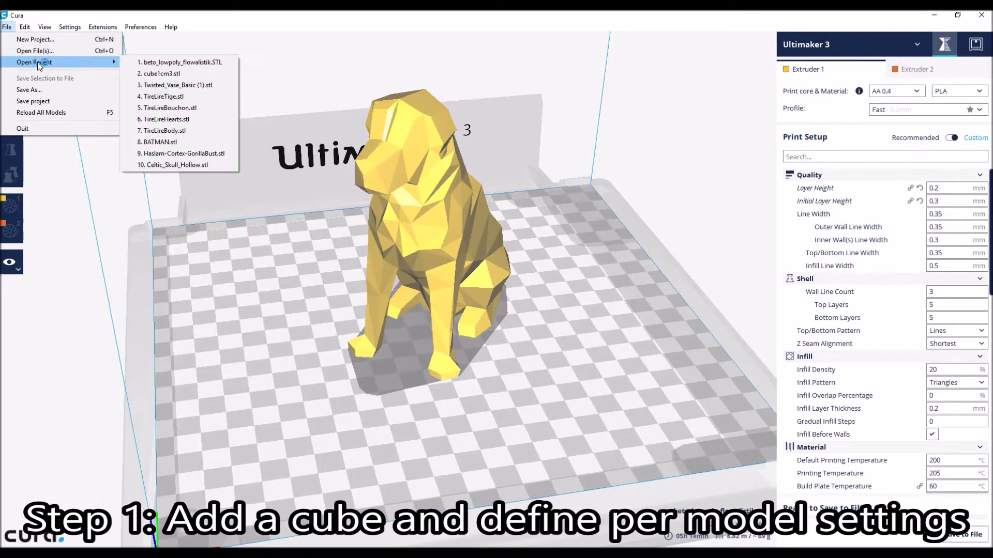
click(163, 74)
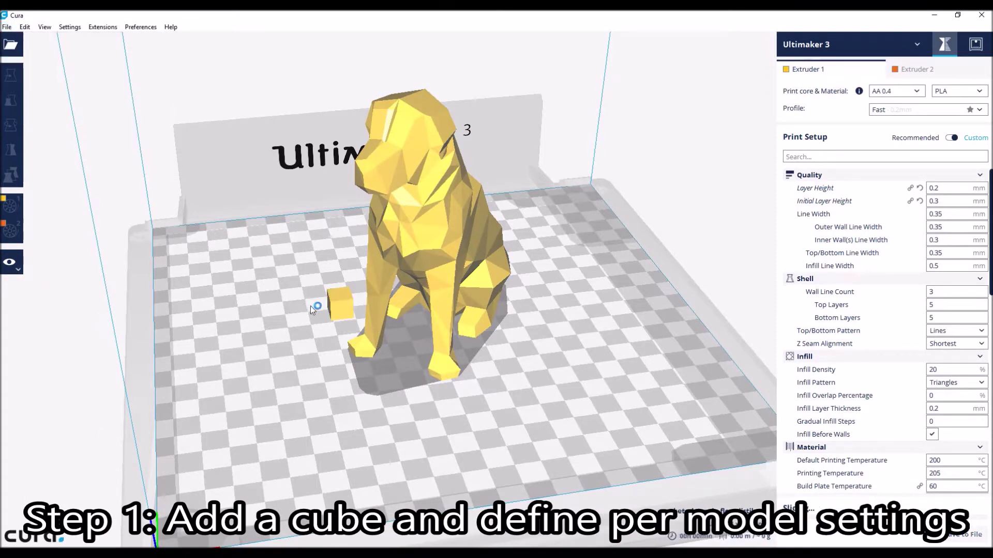
Add Infill Density and Infill Pattern to the small cube's per-model settings
click(336, 301)
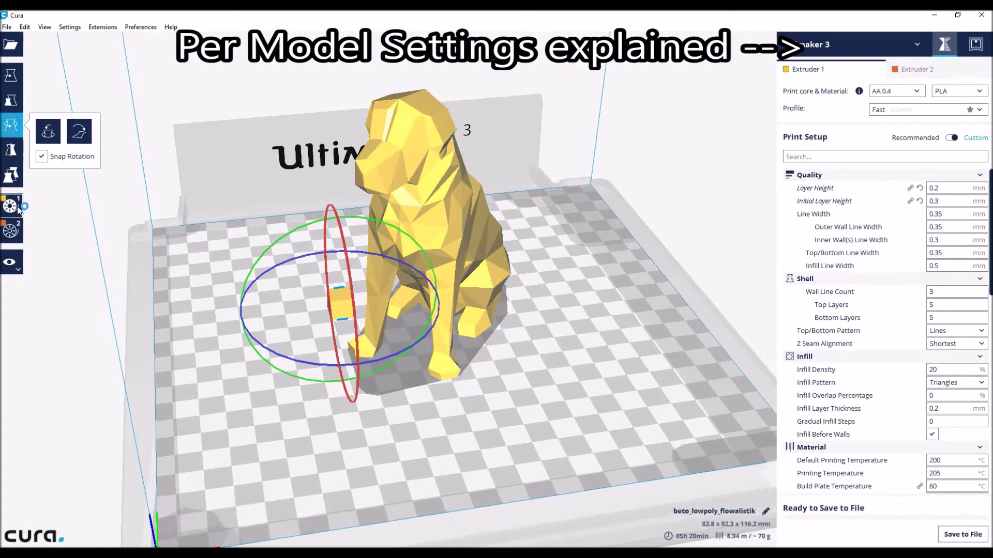
click(10, 176)
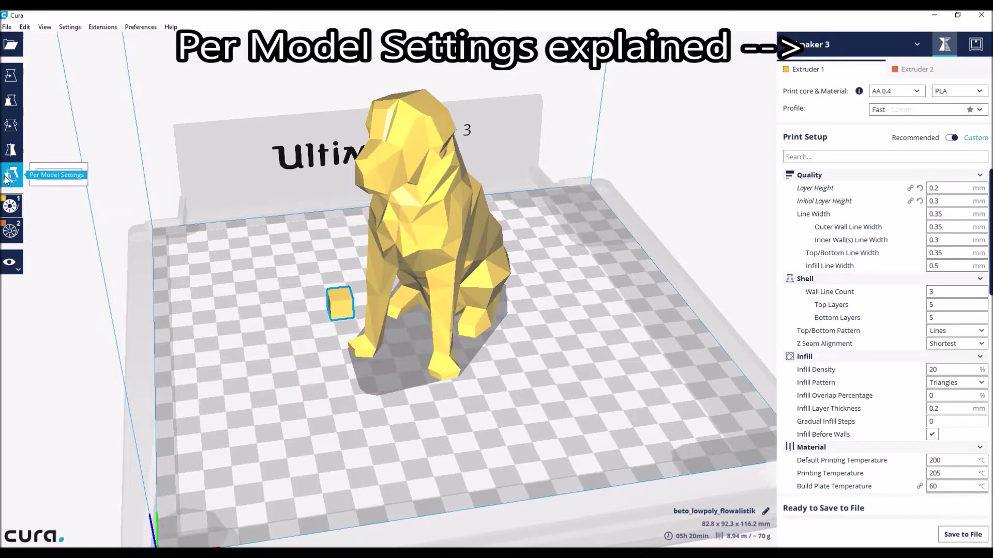
click(74, 180)
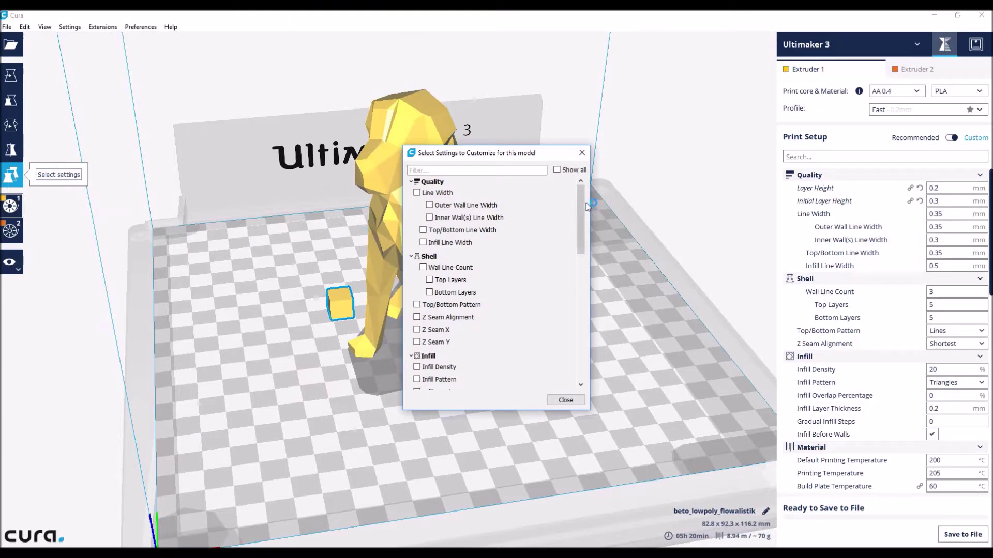
drag(586, 203, 582, 250)
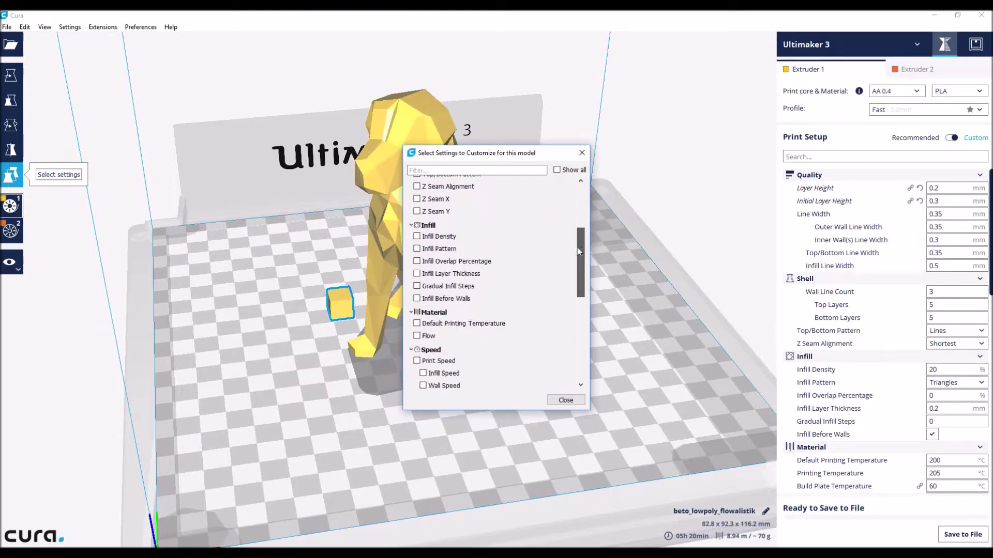
click(417, 237)
click(417, 248)
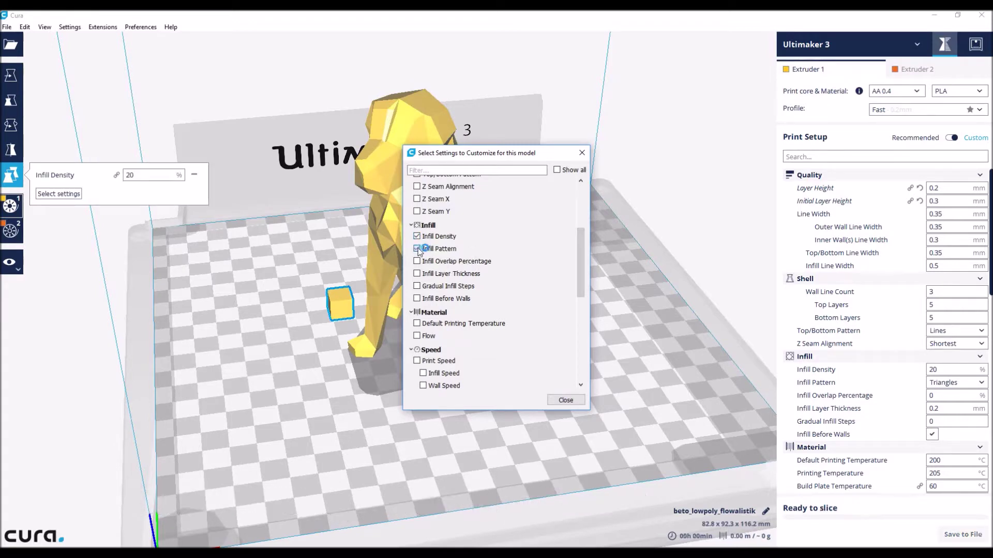
Add Wall Line Count, Infill Mesh and Infill Layer Thickness to the cube's per-model settings and finish the selection
drag(579, 240, 584, 209)
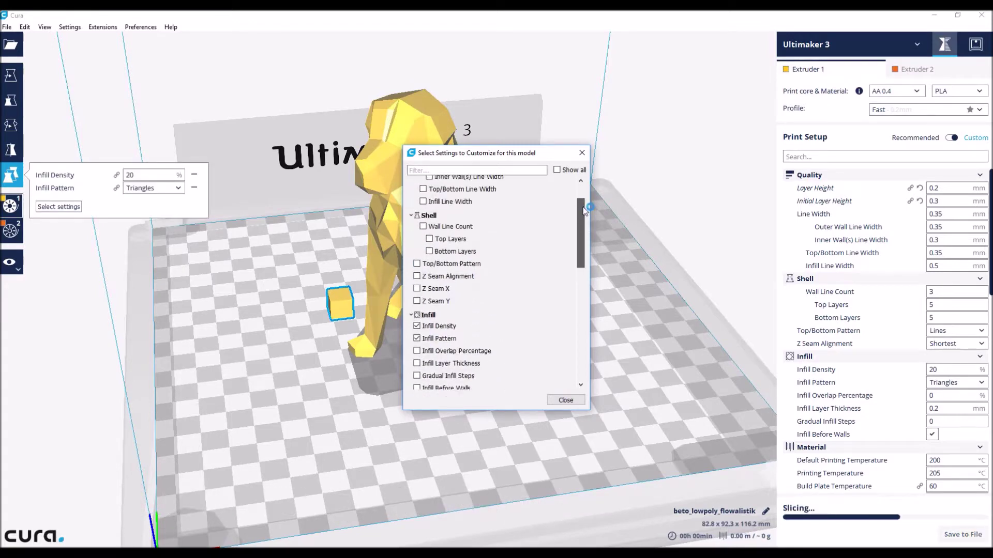
click(423, 225)
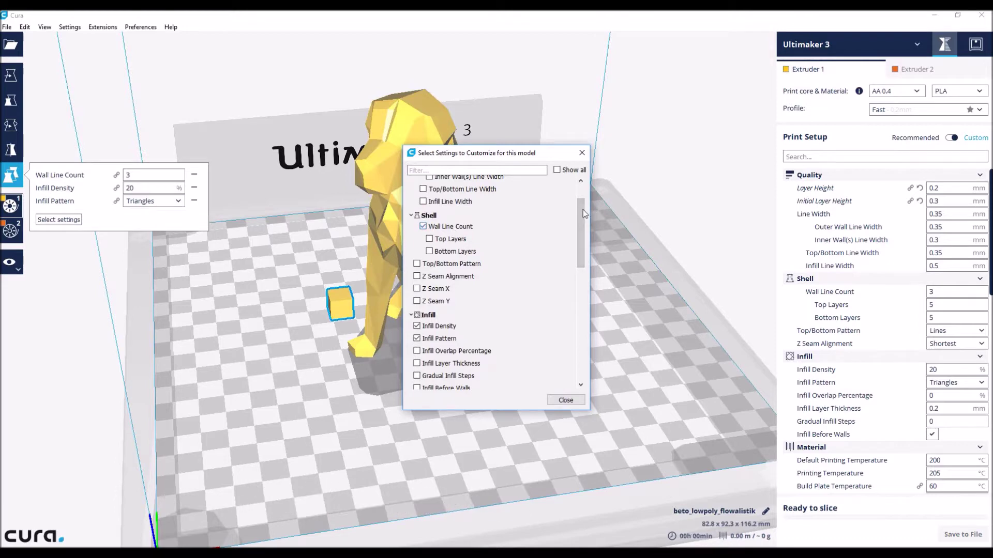
drag(584, 214, 569, 328)
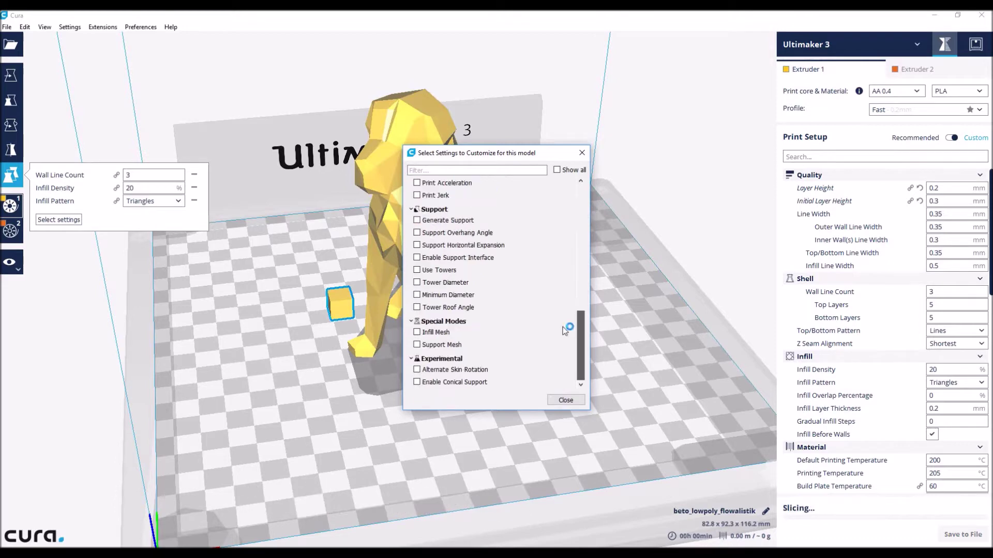
click(417, 334)
scroll(418, 326, up, 4)
click(418, 219)
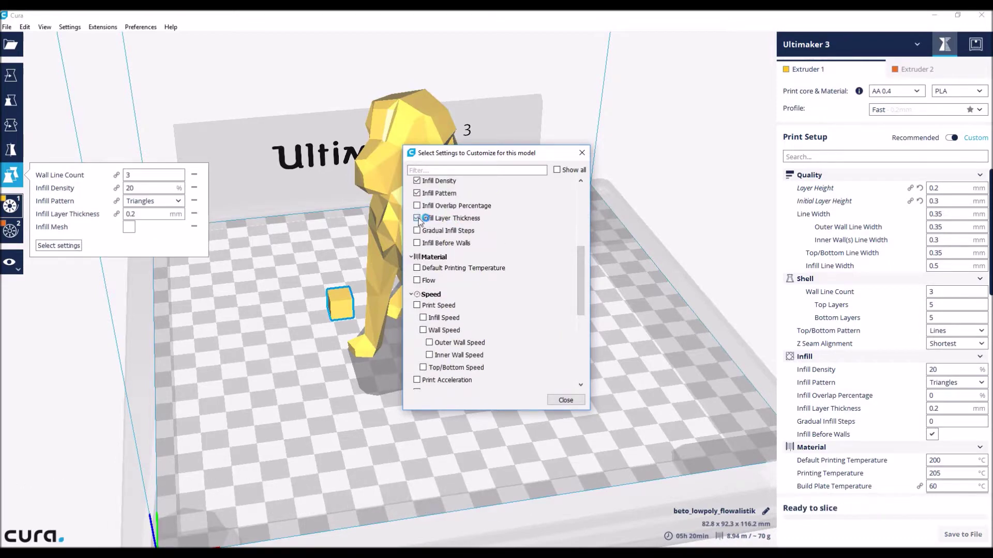
click(565, 401)
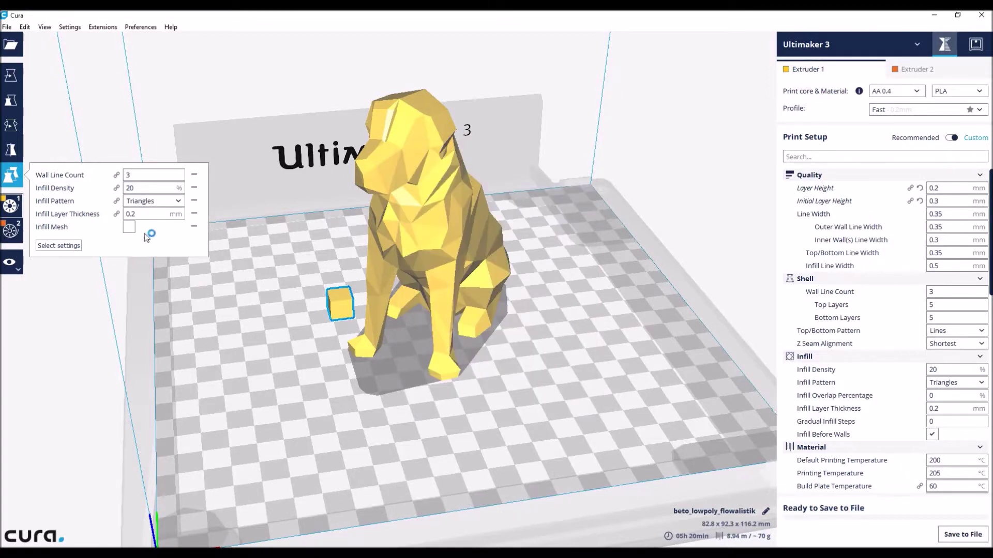
Enable Infill Mesh for the cube and assign the cube to Extruder 2
click(129, 227)
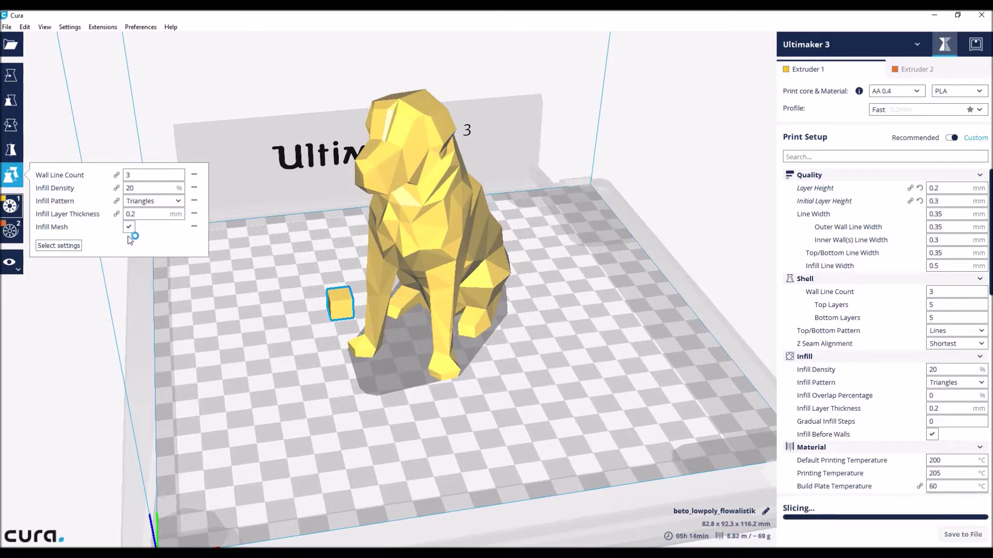
click(6, 234)
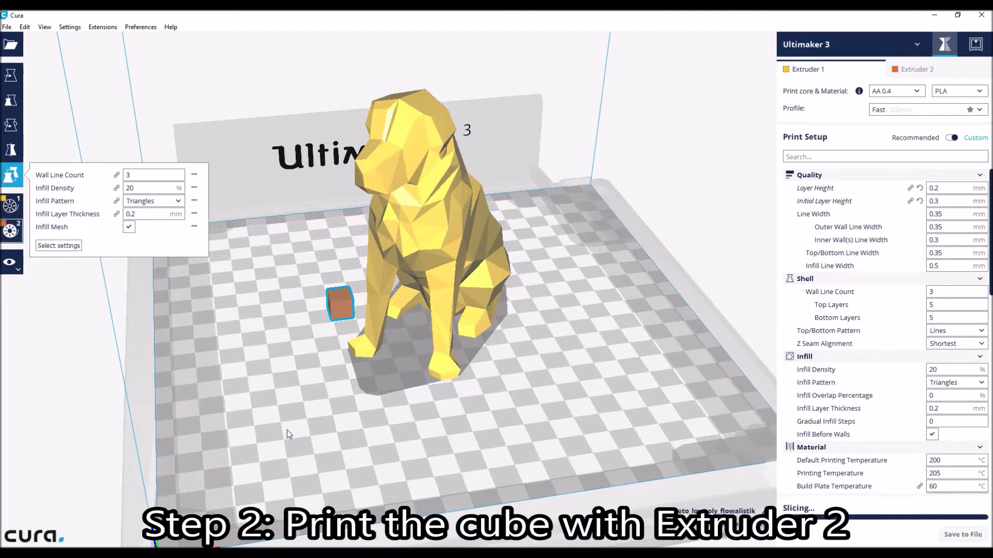
click(287, 430)
click(334, 302)
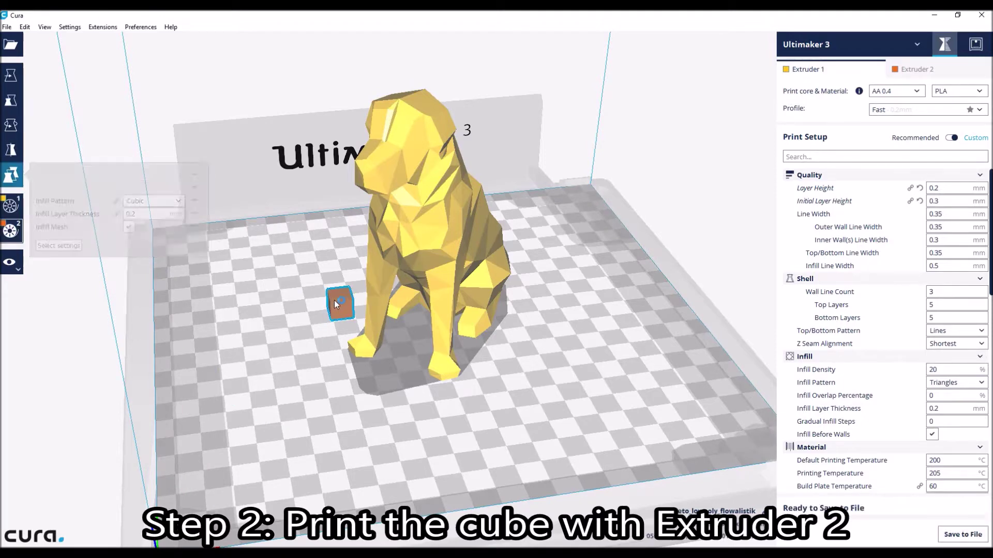
Check the dog's dimensions and scale the cube uniformly to 120 mm per side
click(423, 245)
click(10, 100)
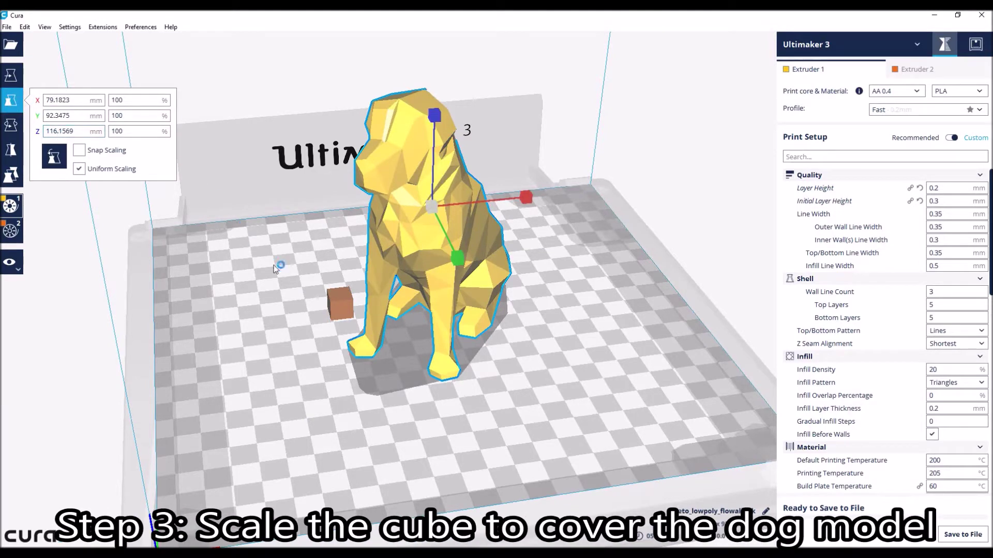
click(337, 298)
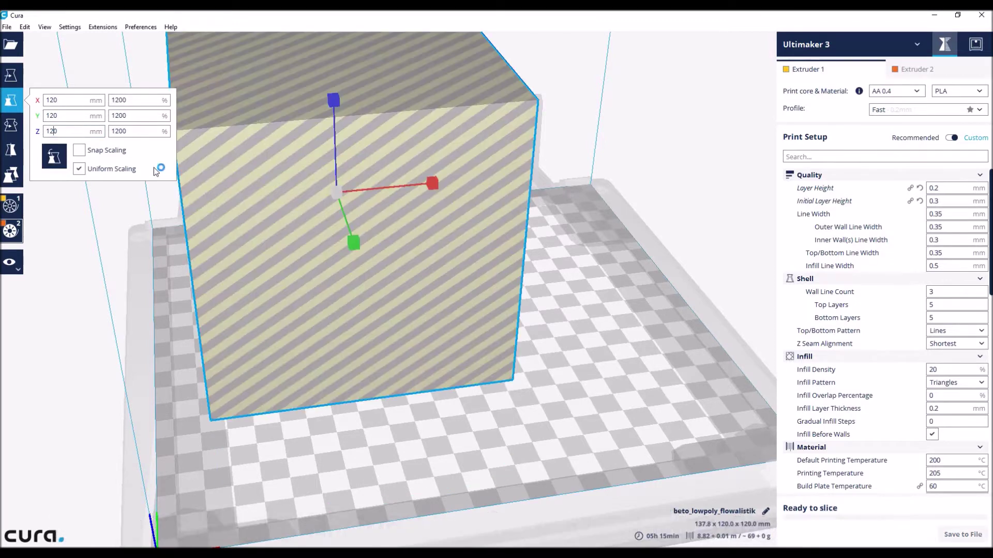
Move the enlarged cube over the whole dog, to about X -13.6 mm and Y 4.3 mm
key(t)
drag(226, 170, 278, 237)
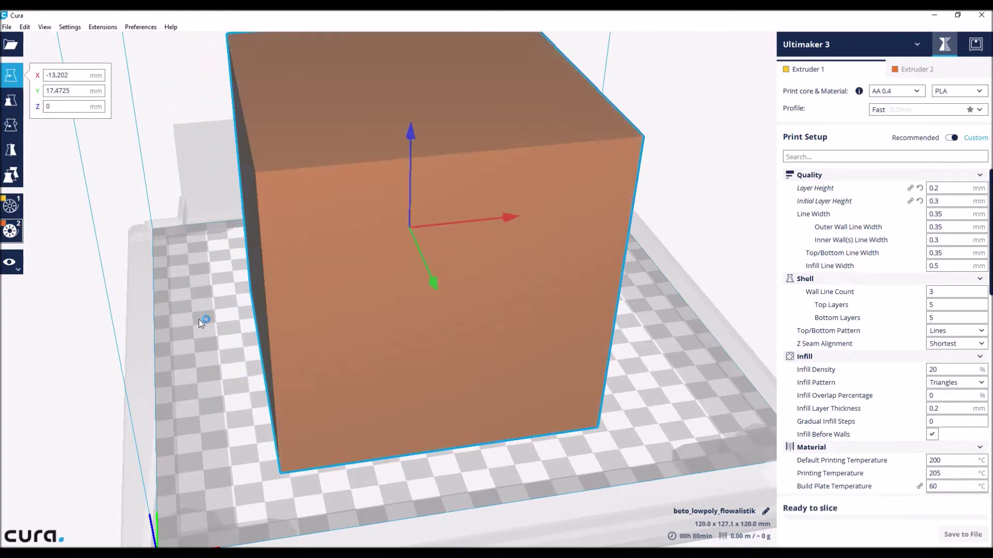
right_drag(209, 324, 500, 303)
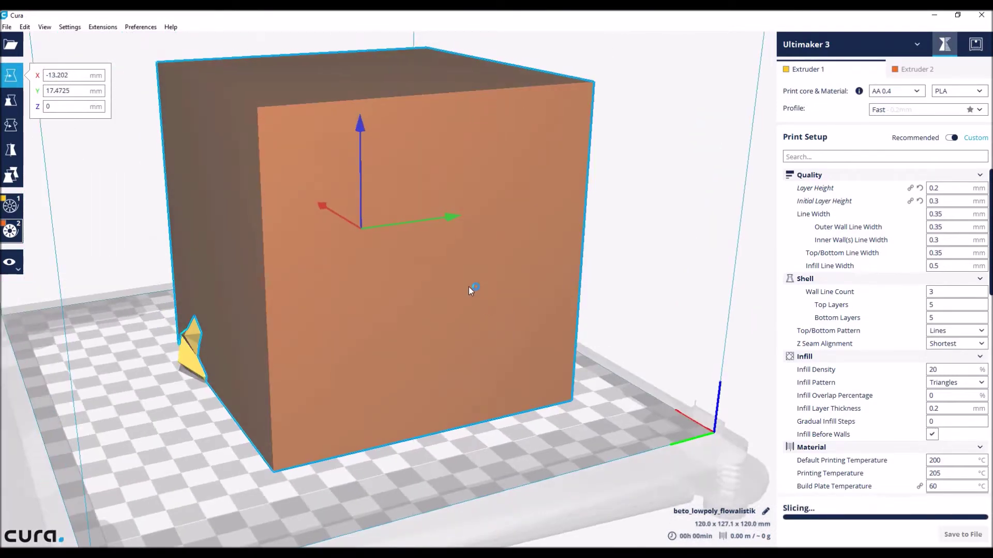
drag(468, 287, 450, 292)
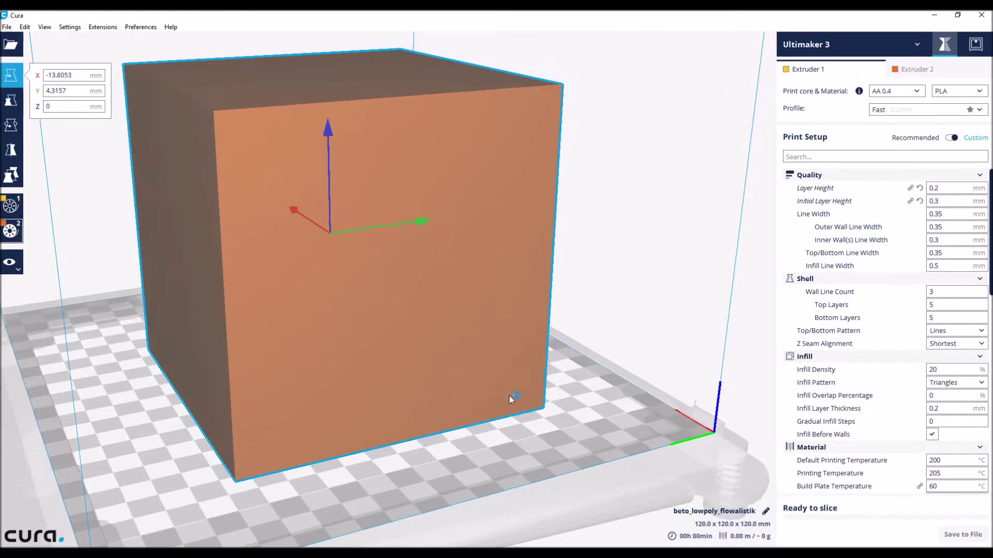
Check in X-Ray view whether the cube fully encloses the dog
right_drag(509, 396, 6, 285)
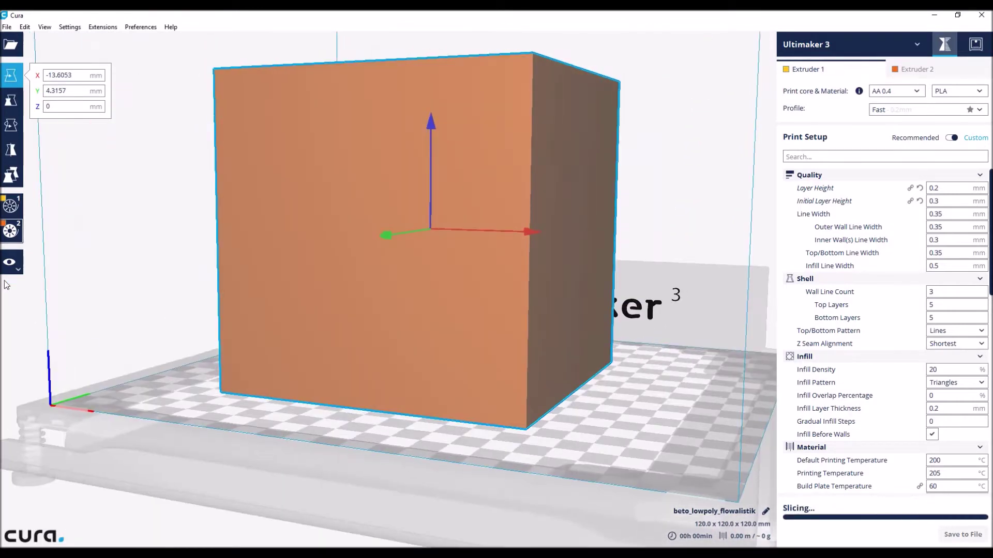
click(27, 295)
right_drag(191, 309, 211, 336)
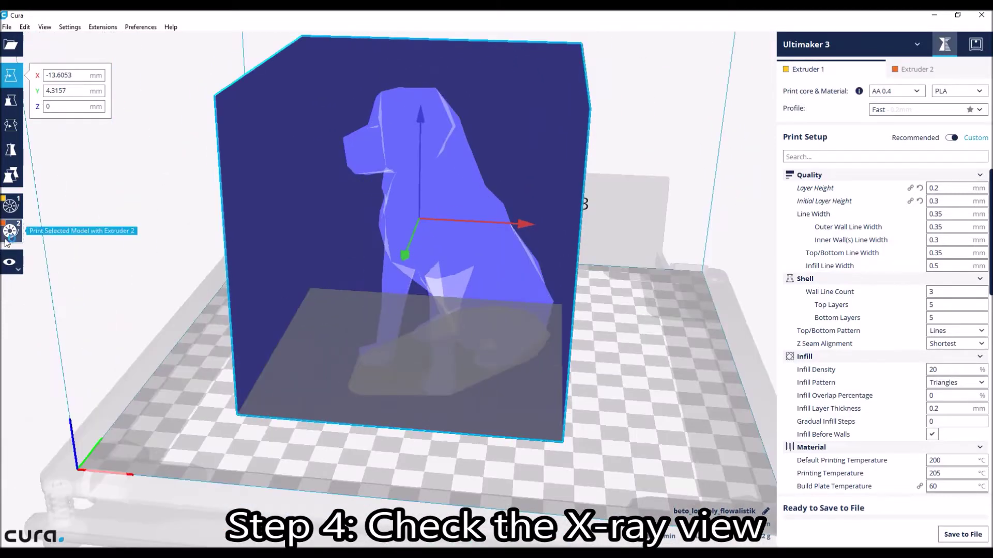
Inspect the dog's inner walls and infill in Layers view, cut down to layer 247
click(9, 262)
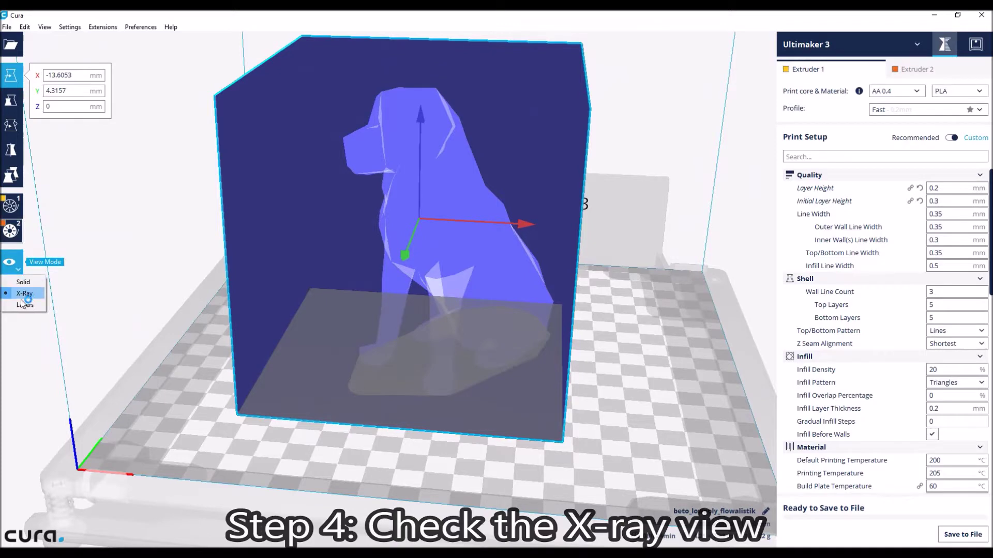
click(21, 302)
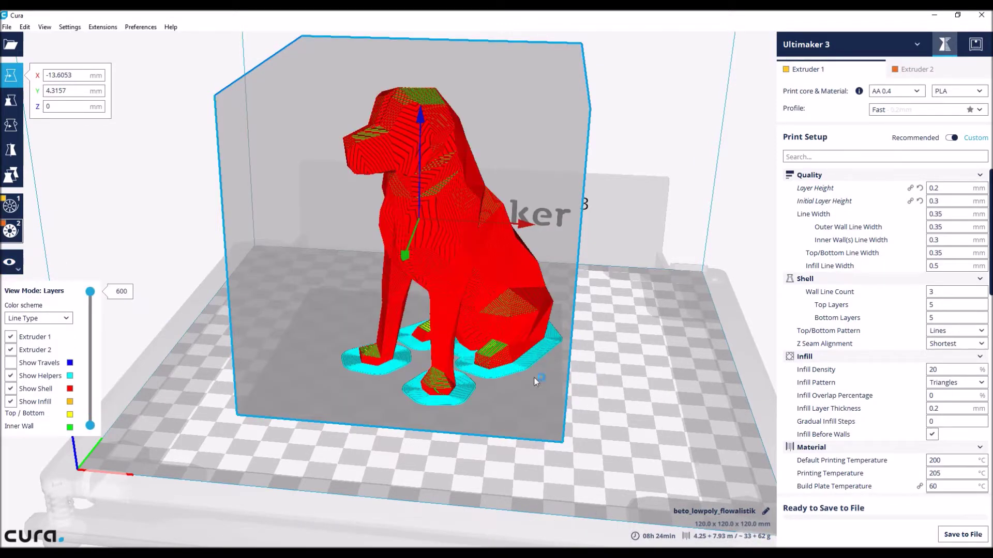
drag(88, 292, 94, 372)
right_drag(433, 324, 530, 337)
scroll(397, 337, up, 3)
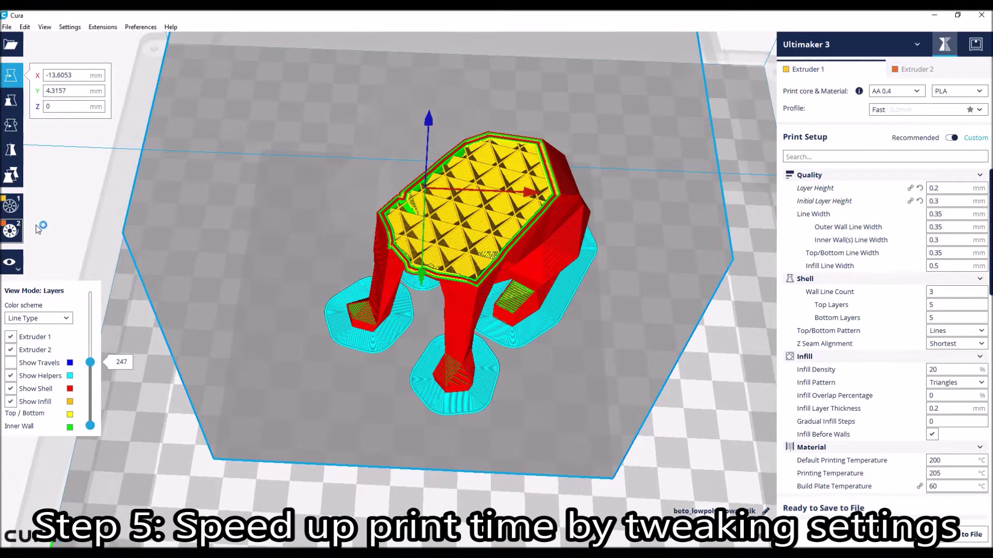
Set the cube's per-model Wall Line Count to 0
click(11, 174)
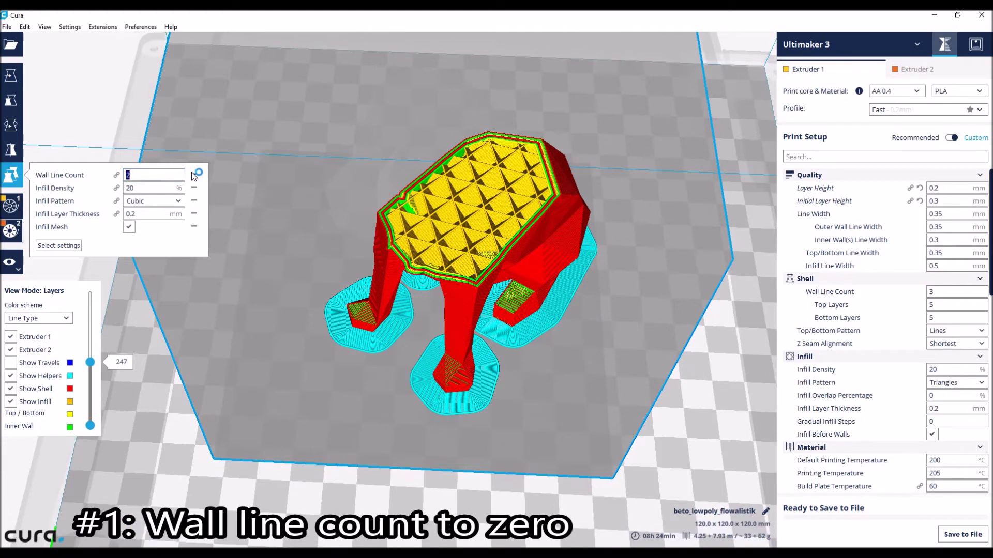
text(0)
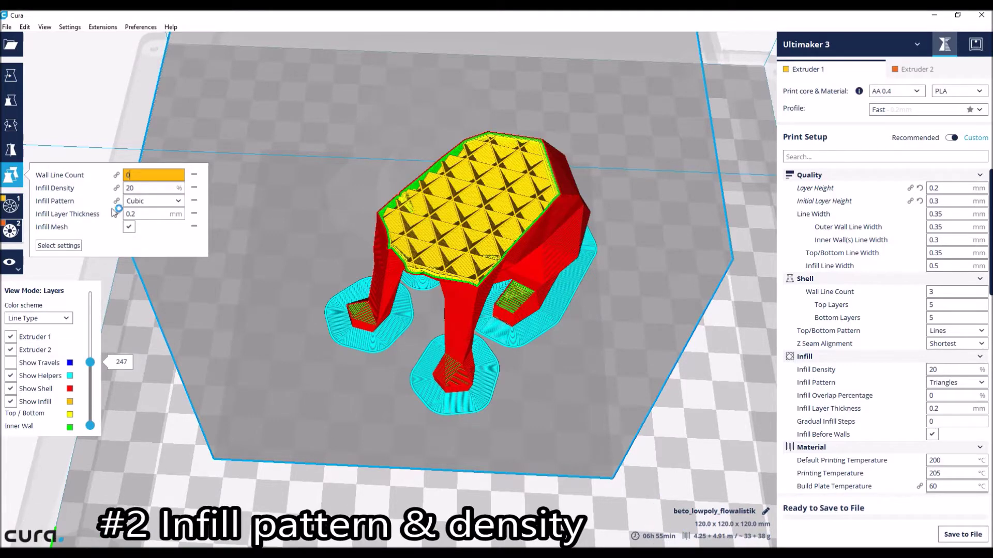
Set the cube's per-model Infill Pattern to Triangles and its Infill Layer Thickness to 0.4 mm
click(153, 201)
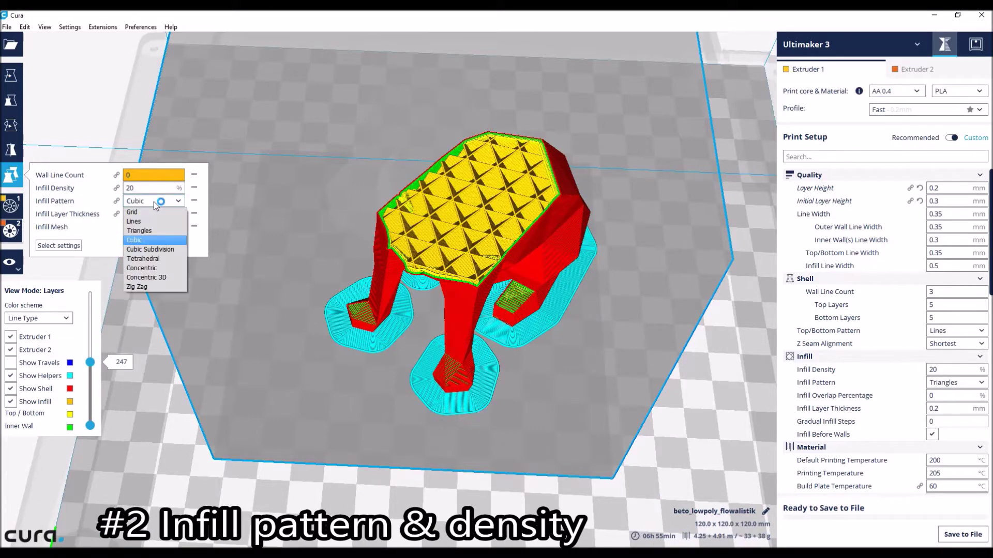
click(144, 230)
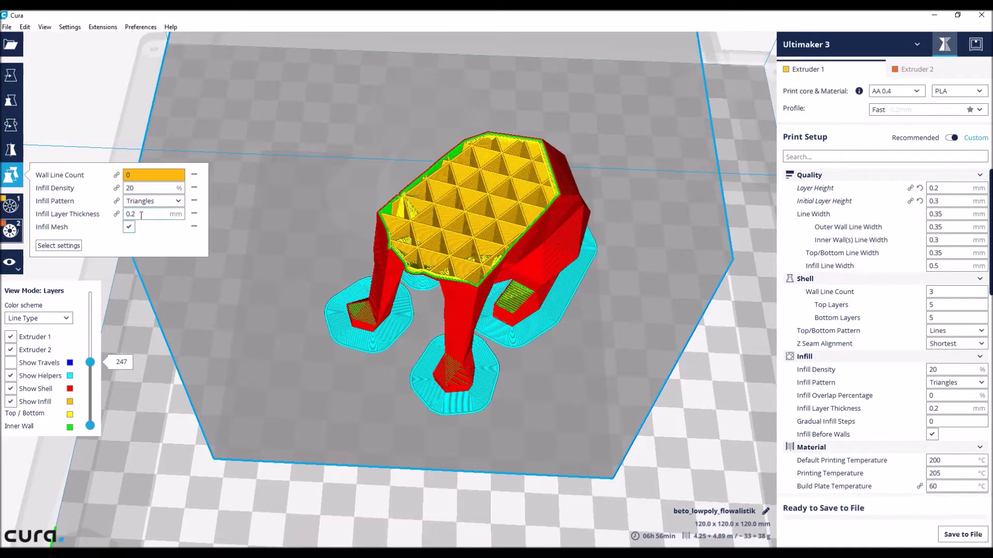
drag(139, 216, 132, 216)
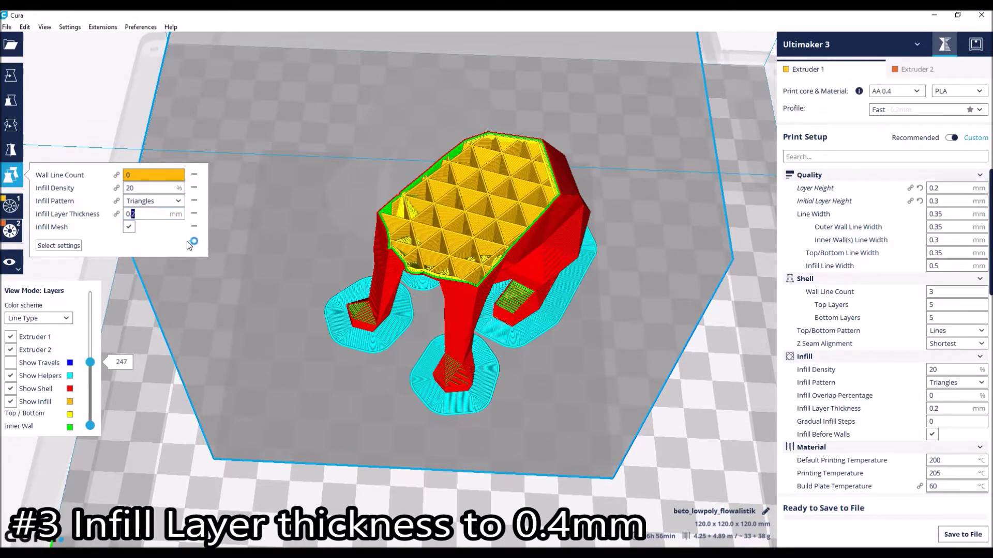
text(4)
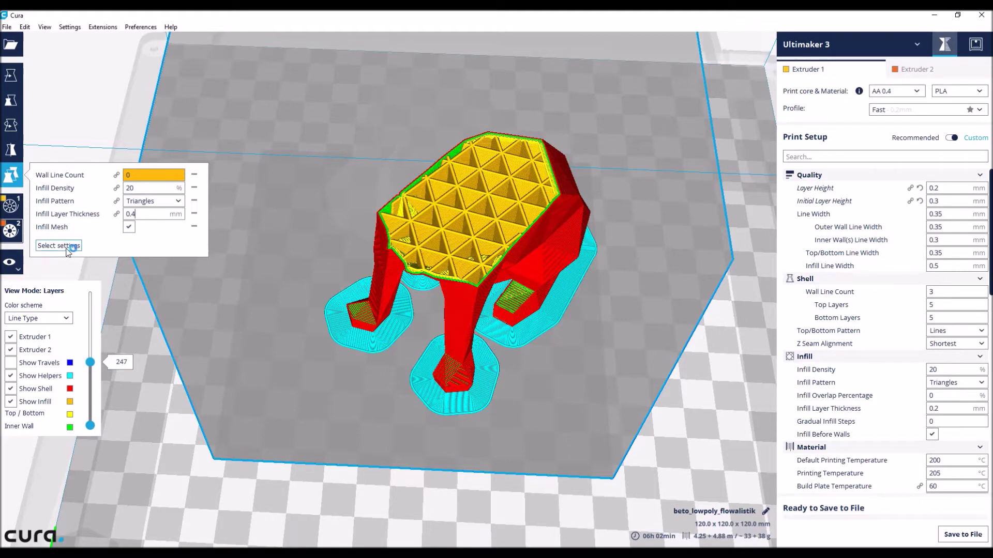
Set Extruder 2's Infill Line Width to 0.75 mm
click(903, 71)
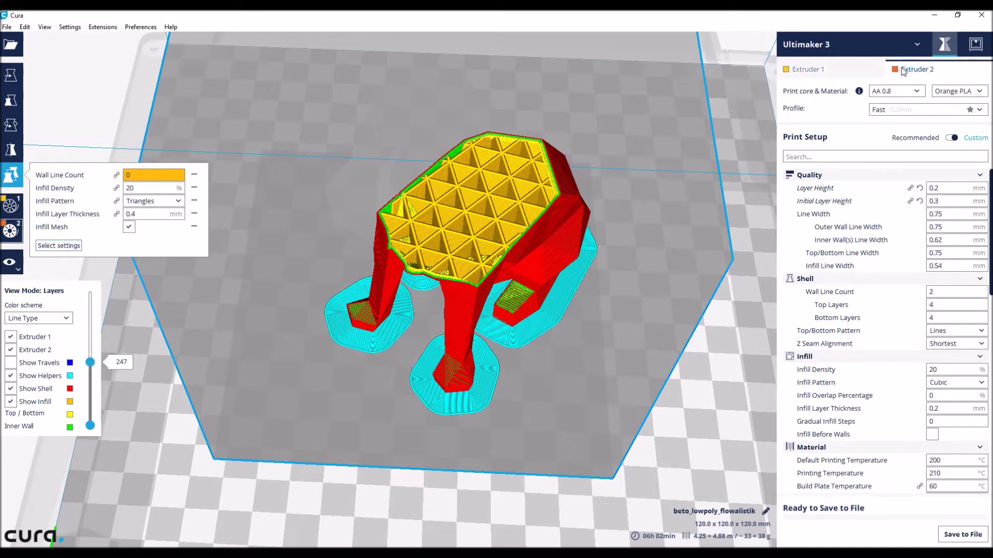
double_click(937, 265)
text(75)
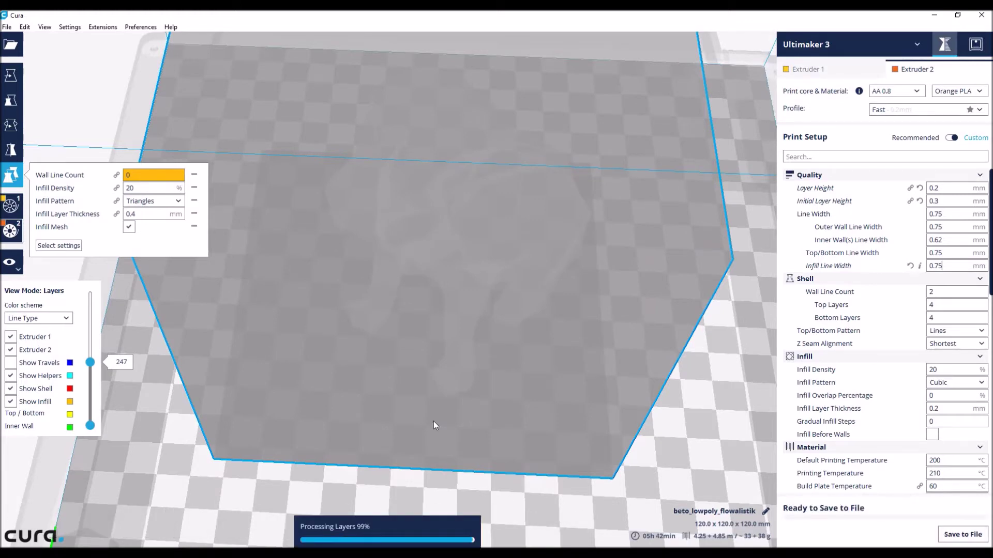
Examine the dog's walls and infill at different layer heights, using the Material Color scheme to tell the extruders apart
drag(90, 362, 64, 354)
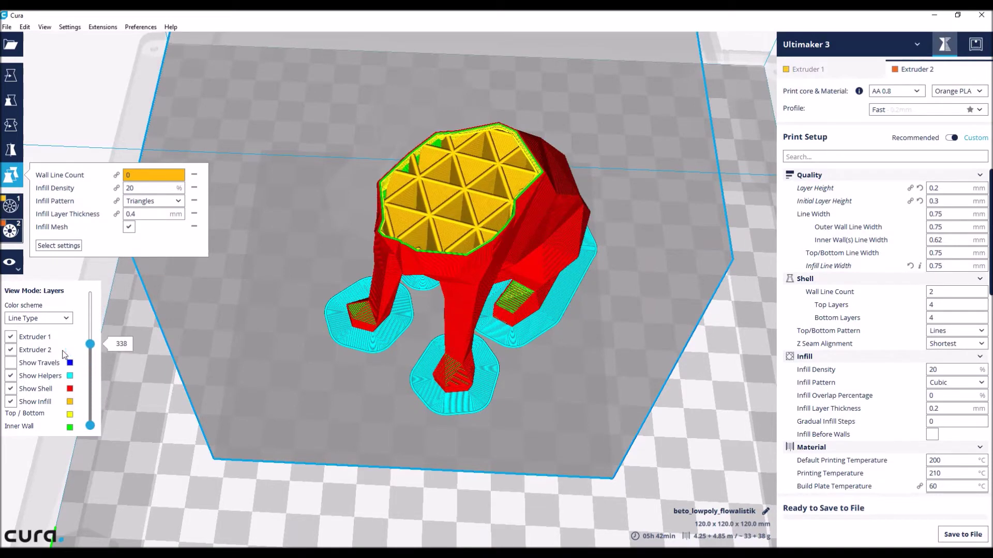
click(57, 318)
click(44, 329)
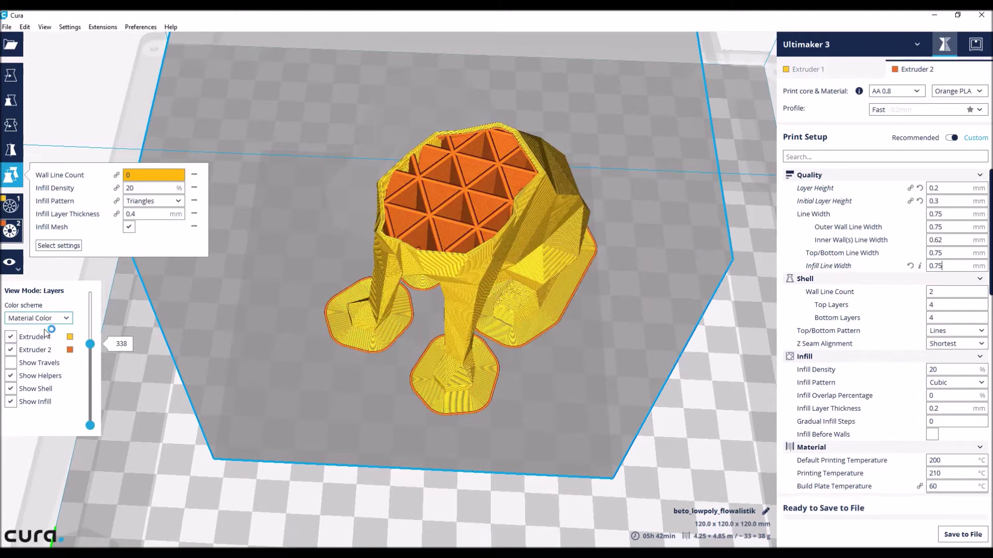
drag(88, 357, 84, 428)
key(Up)
key(Up)
key(Up)
key(Up)
key(Up)
key(Up)
key(Up)
key(Up)
key(Up)
key(Up)
key(Up)
key(Up)
key(Up)
key(Up)
key(Up)
key(Up)
key(Up)
key(Up)
key(Up)
key(Up)
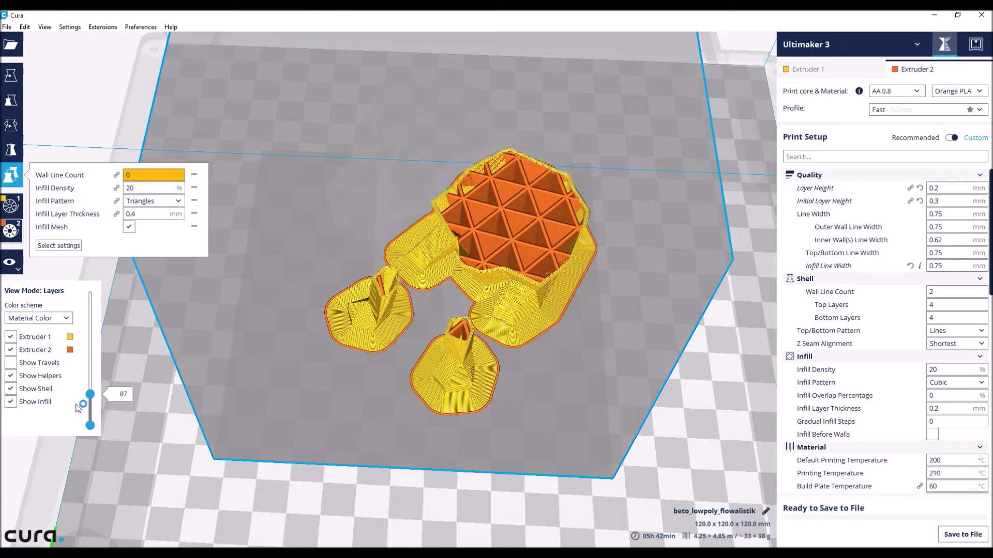
key(Down)
key(Down)
key(Down)
key(Down)
key(Down)
key(Down)
key(Down)
key(Down)
key(Down)
key(Down)
key(Down)
key(Down)
key(Down)
key(Down)
key(Down)
key(Down)
key(Down)
key(Down)
key(Down)
key(Down)
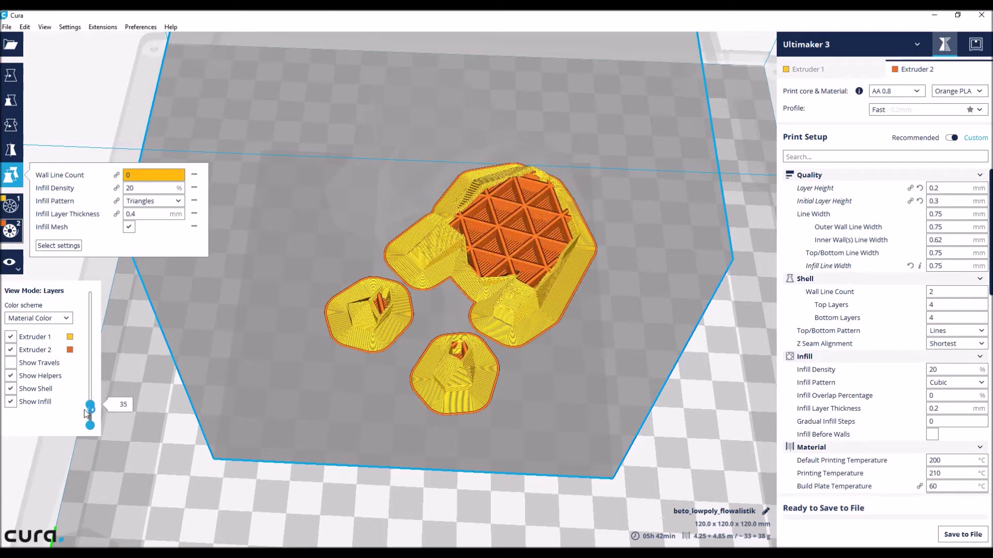
drag(87, 412, 81, 309)
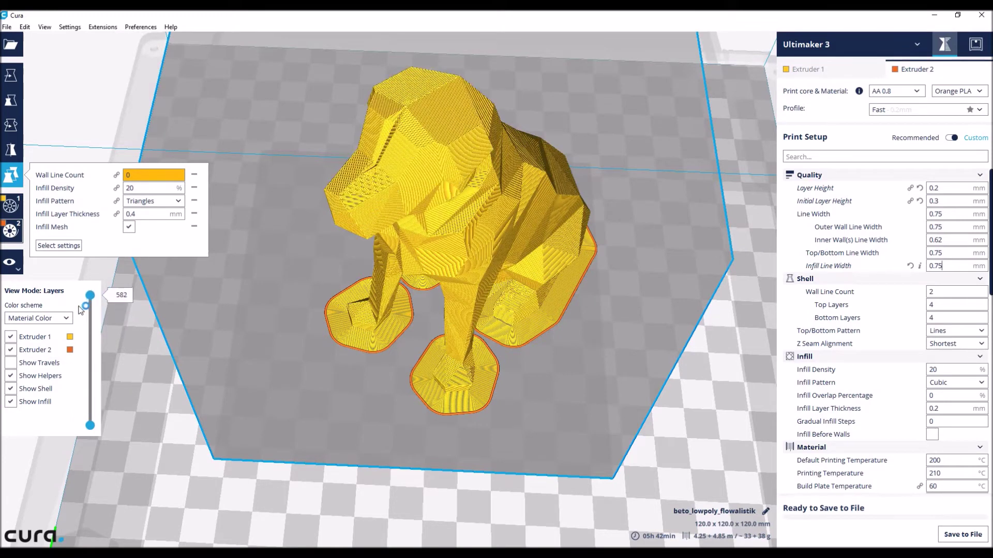
Set both Top Layers and Bottom Layers of Extruder 2 to 0
click(936, 305)
key(BackSpace)
text(0)
click(931, 317)
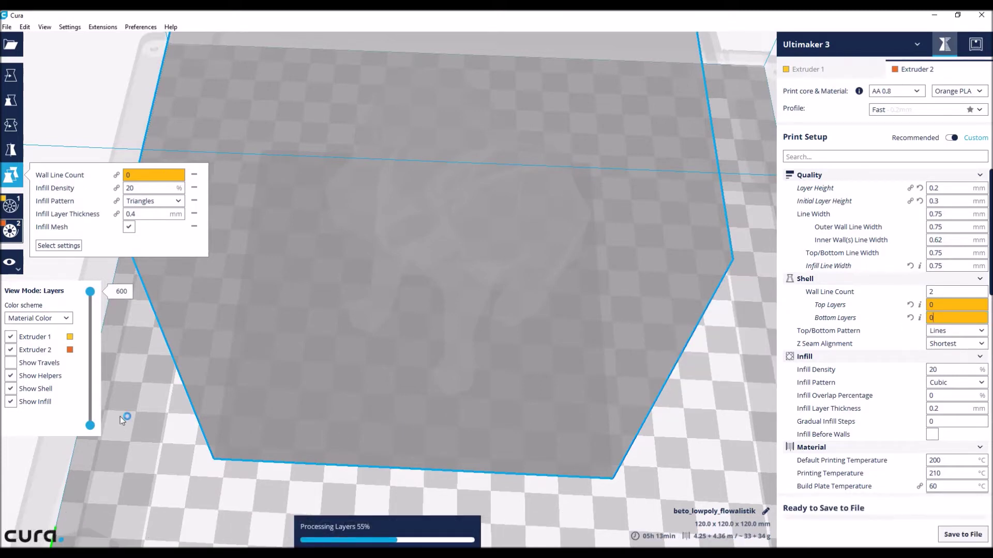
mouse_move(90, 292)
mouse_down()
mouse_move(84, 419)
mouse_move(103, 293)
mouse_up()
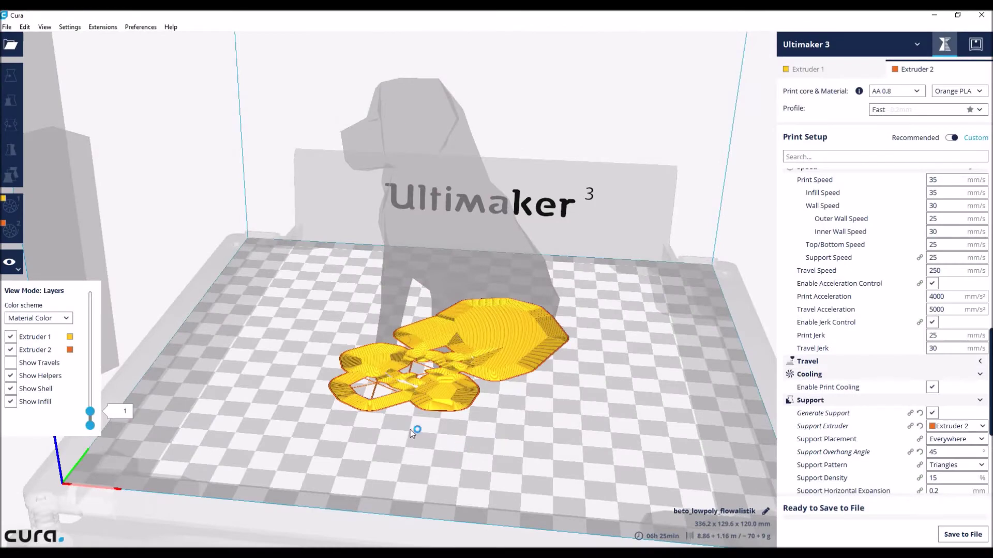
Inspect the automatically generated support under the dog's head and body through to the uppermost layer
drag(92, 416, 90, 301)
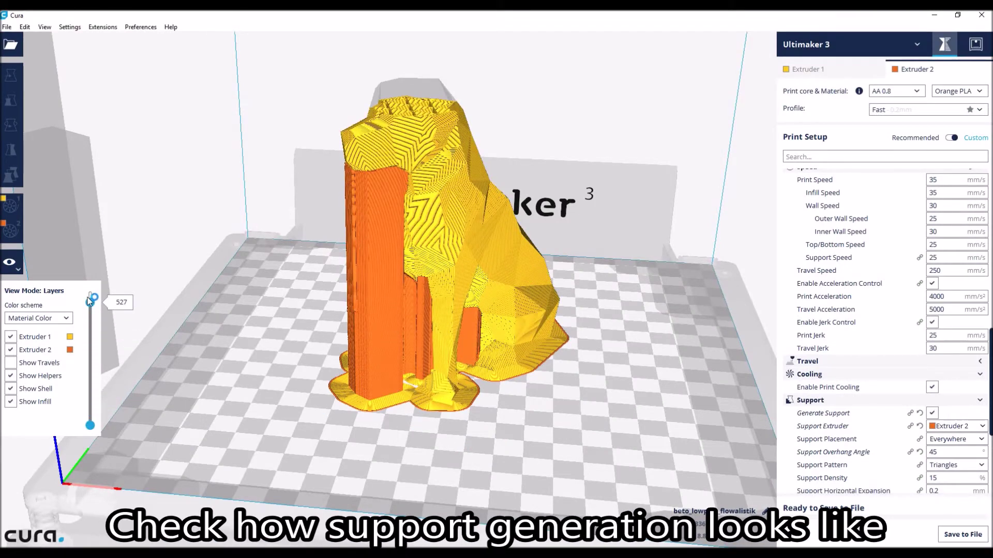
right_drag(319, 393, 510, 411)
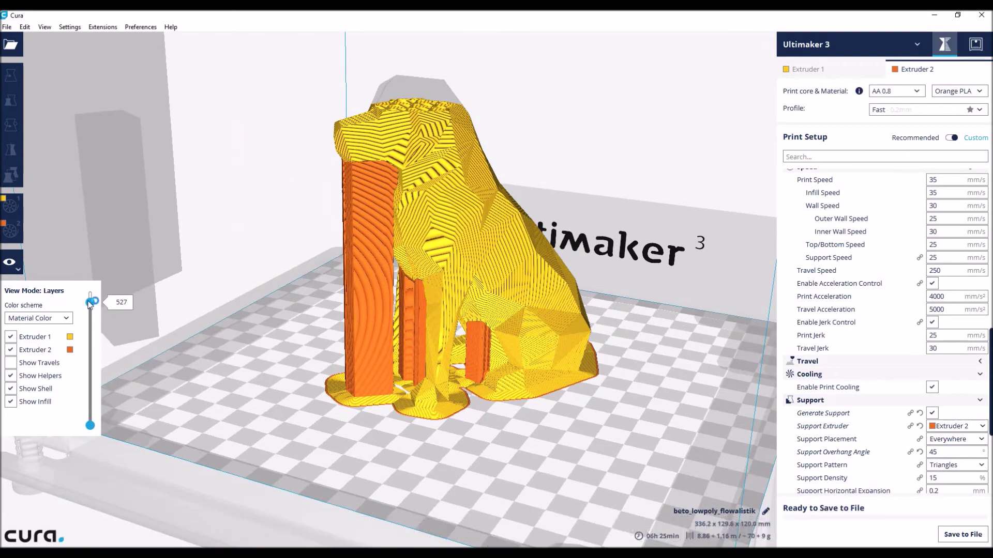
mouse_move(90, 303)
mouse_down()
mouse_move(77, 417)
mouse_move(89, 291)
mouse_up()
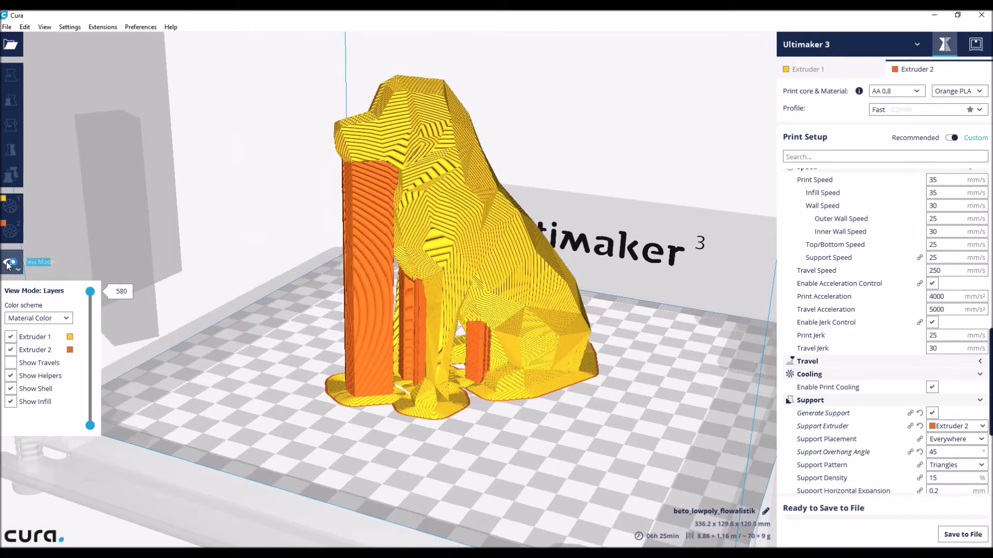
Return to the Solid view and move the tall, narrow cube under the dog's head, to about X -28 mm and Y 34 mm
click(21, 264)
click(31, 283)
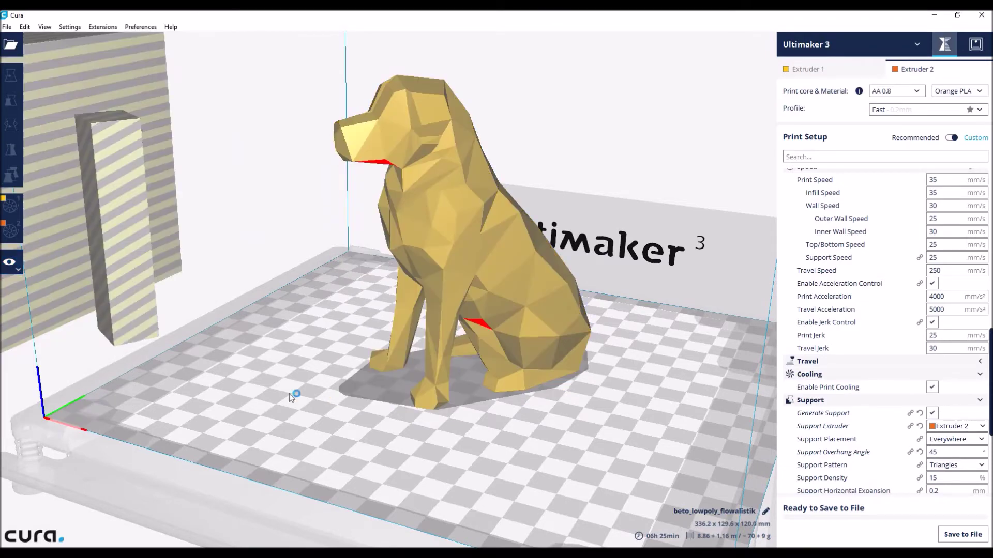
click(130, 312)
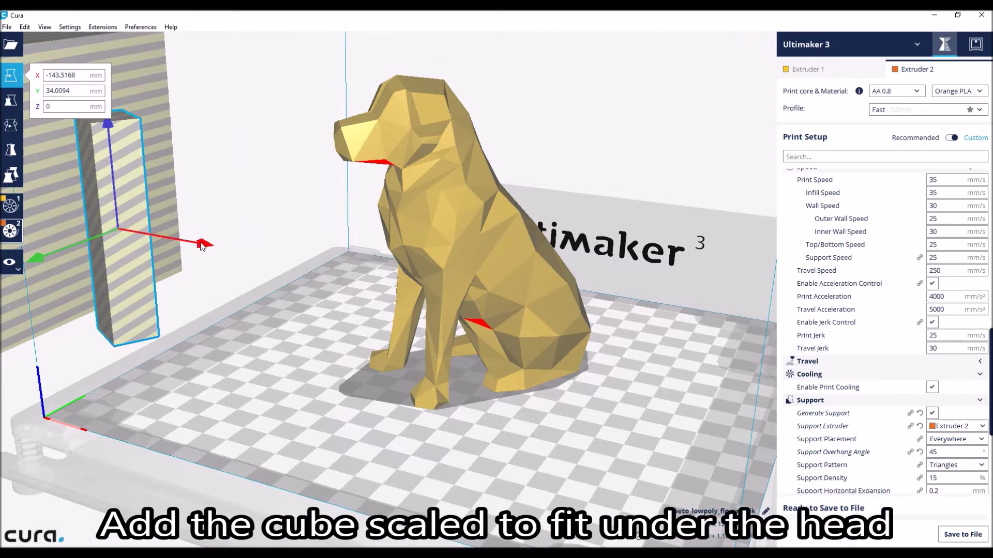
drag(254, 271, 438, 352)
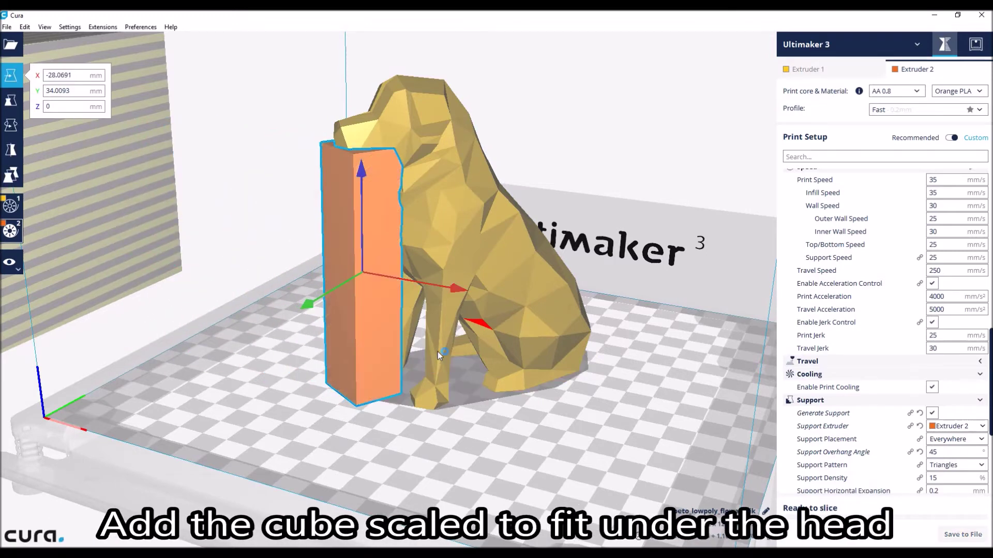
Disable Generate Support and enable the per-model Support Mesh setting for the tall cube under the head
click(933, 414)
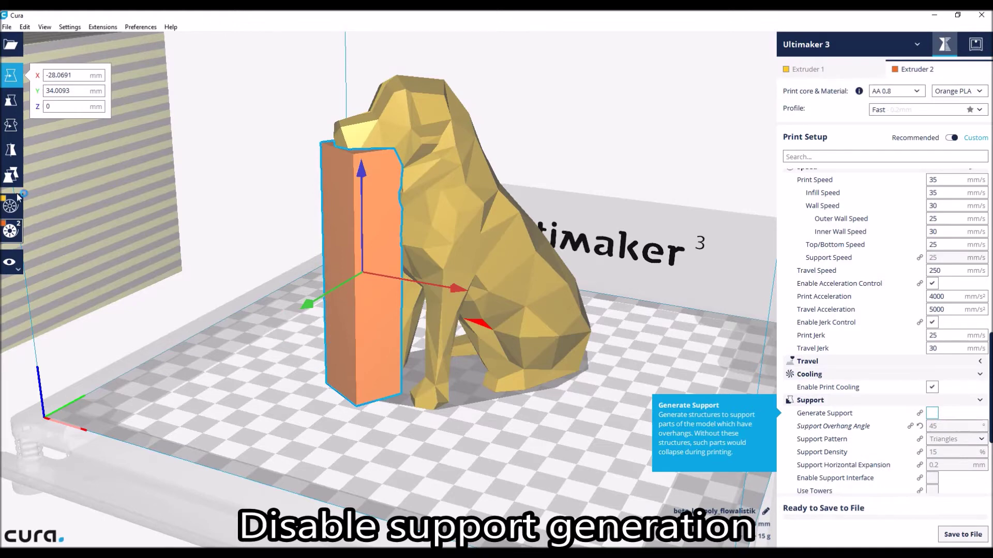
click(12, 176)
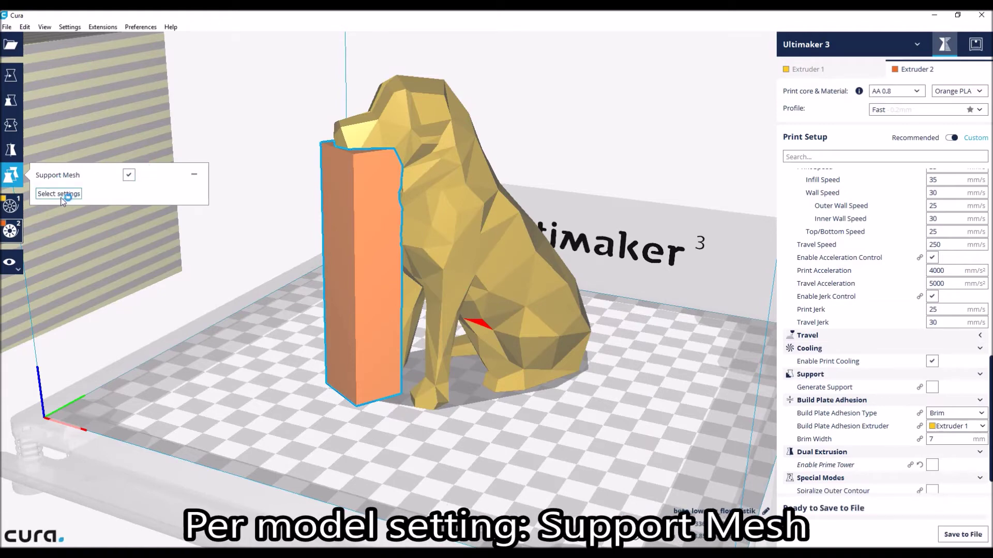
Check the custom support column in Layers view at full height, using the Line Type color scheme
click(11, 264)
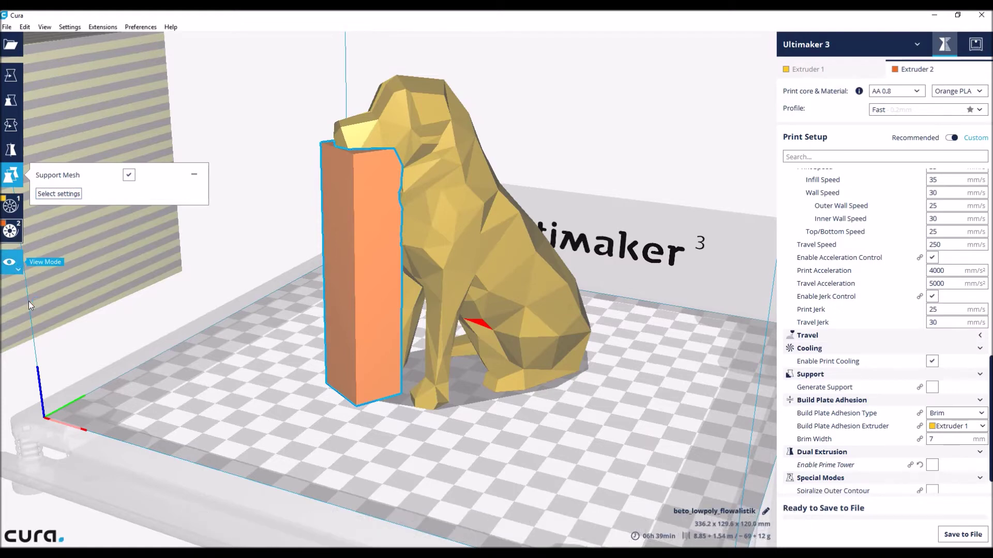
click(29, 301)
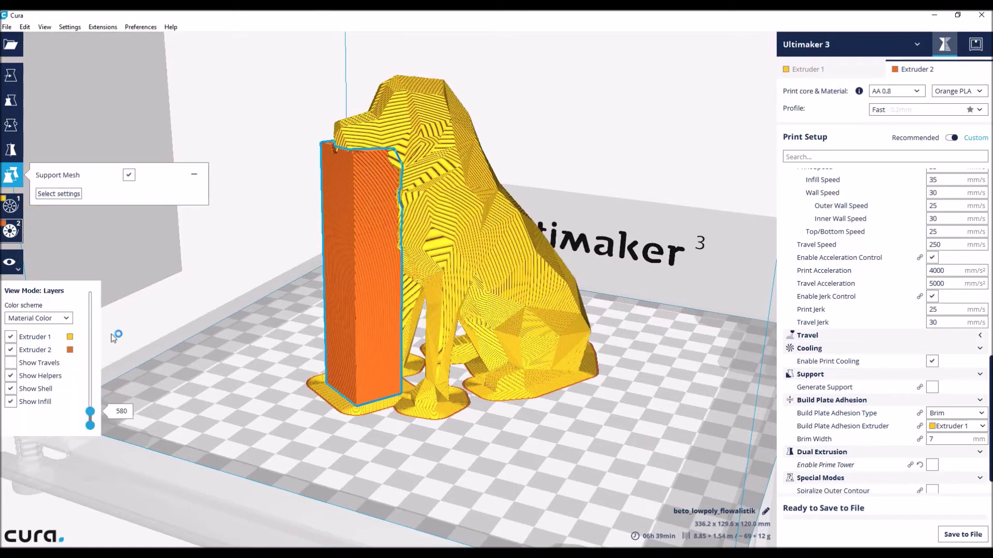
drag(91, 414, 91, 291)
right_drag(232, 259, 219, 361)
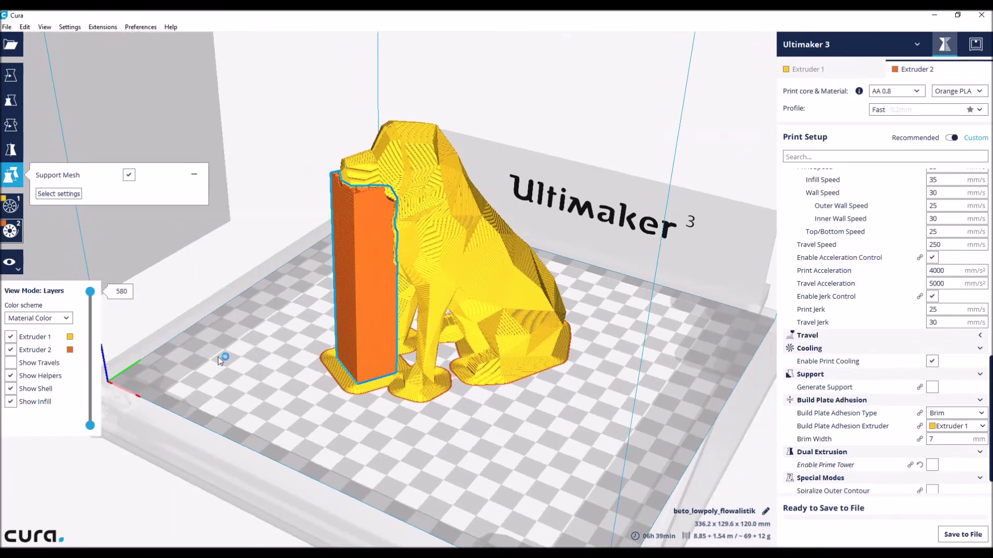
click(67, 318)
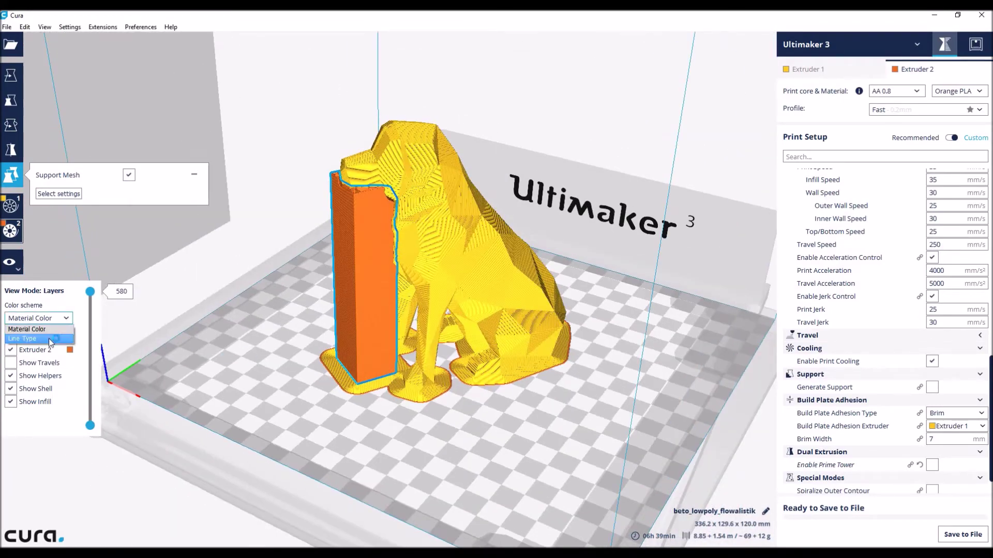
click(51, 339)
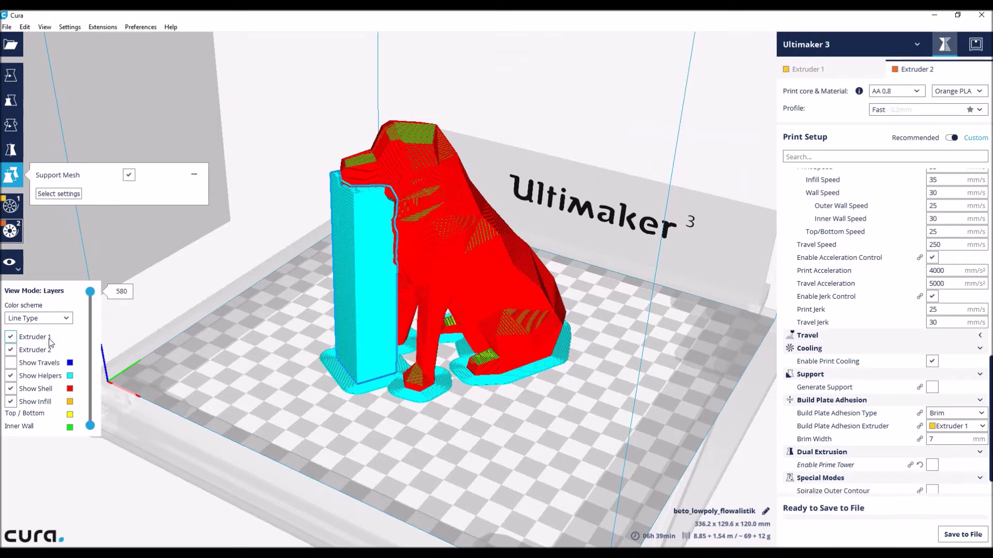
click(272, 359)
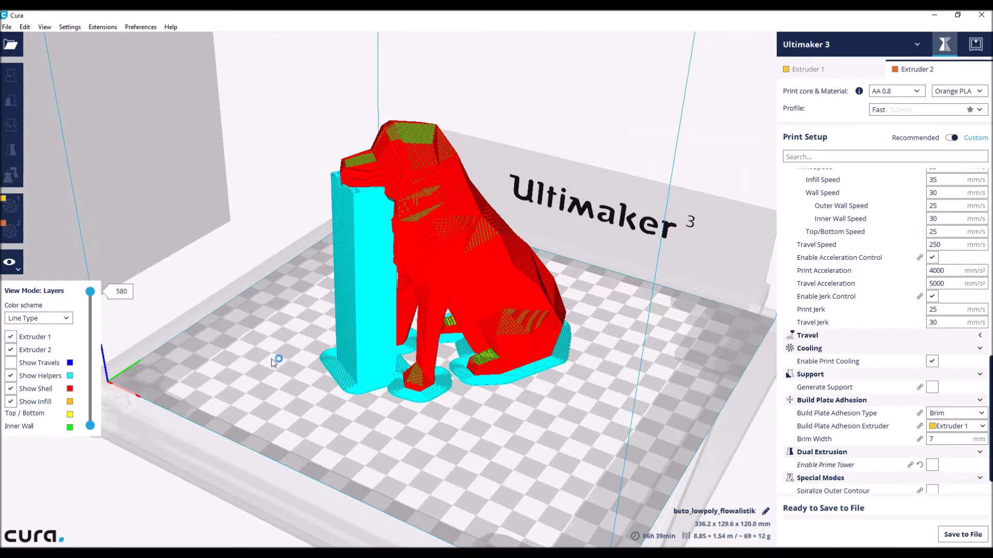
Move the large infill-mesh cube along X back over the dog, to about X -3.4 mm
scroll(261, 358, down, 3)
click(174, 215)
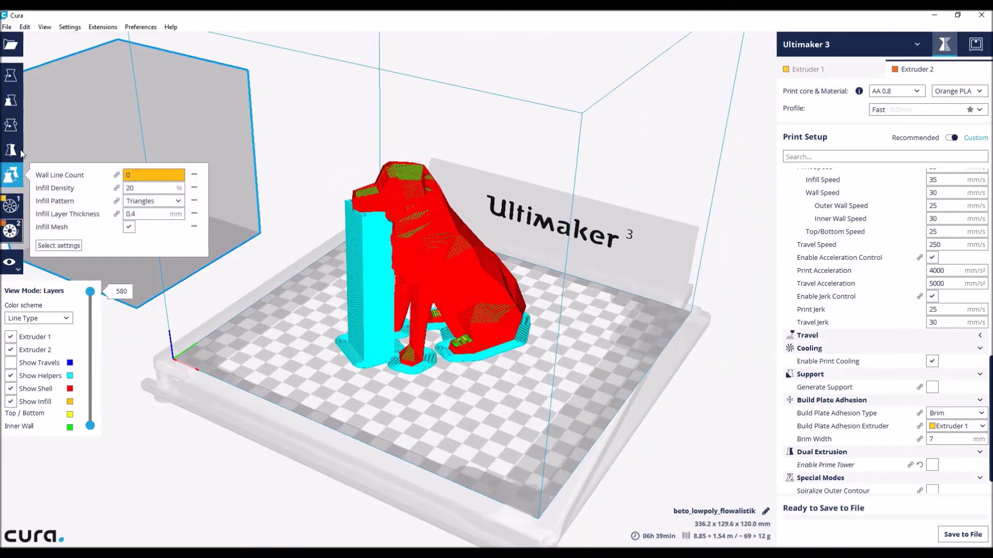
click(13, 78)
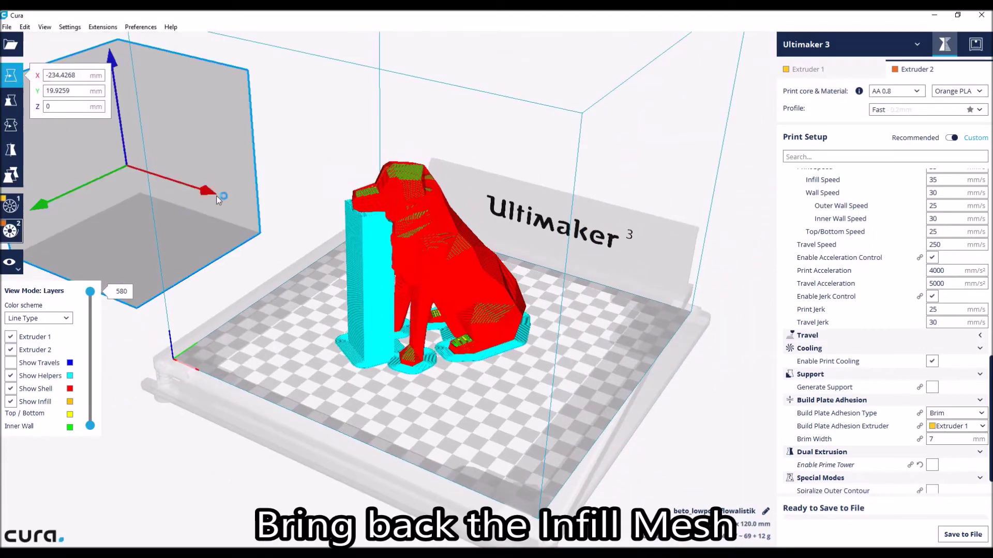
drag(252, 215, 555, 383)
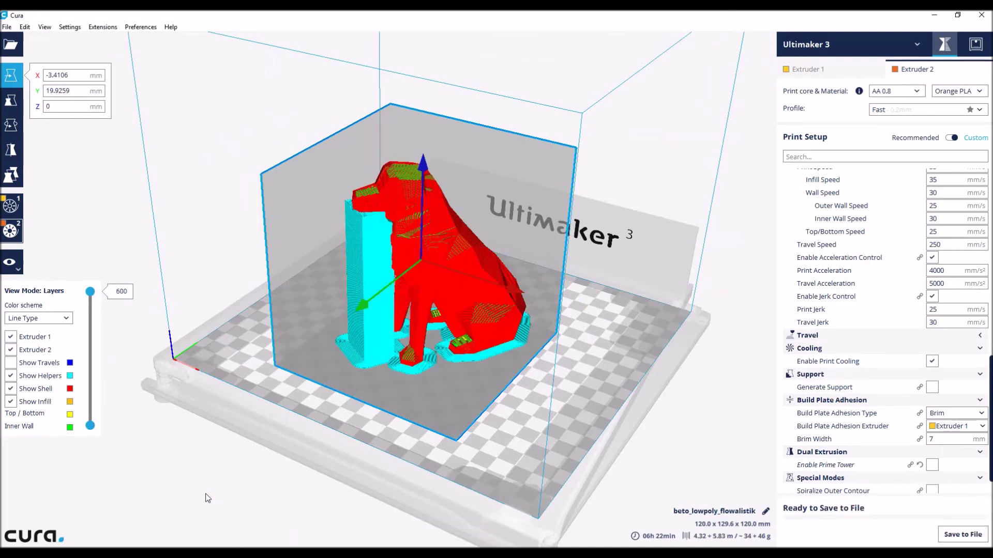
Inspect the dog's infill and the support column cut down to layer 385, in the Material Color scheme
drag(86, 304, 90, 347)
scroll(340, 352, up, 5)
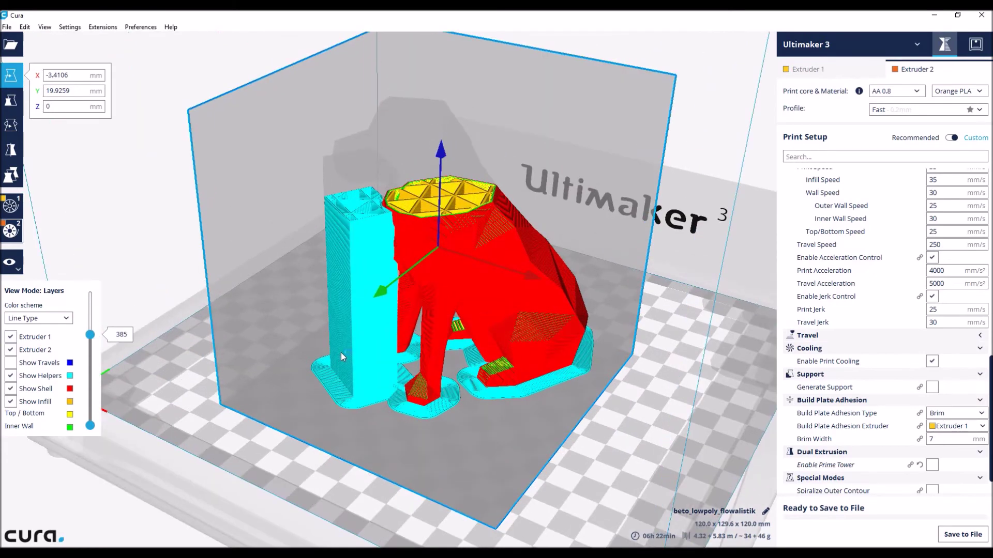
click(59, 320)
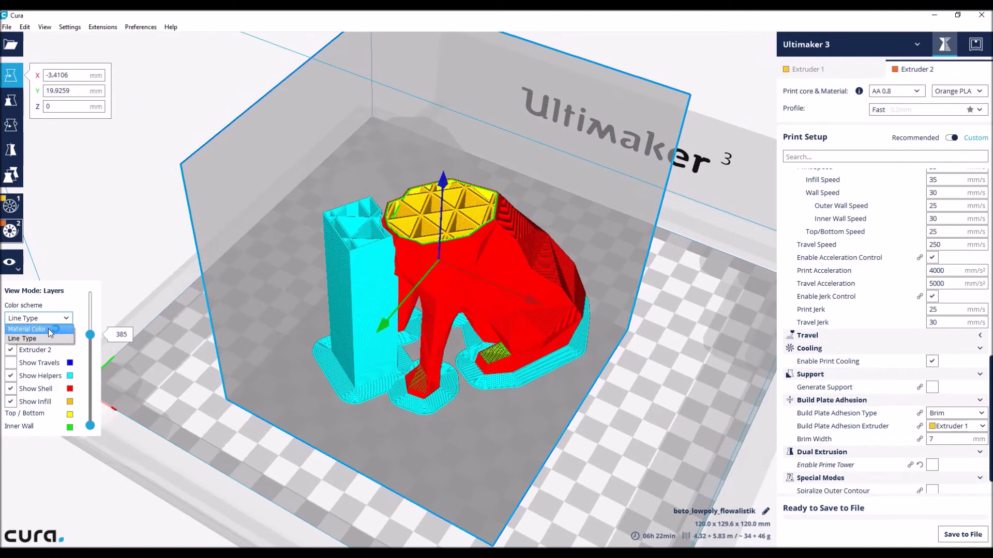
click(50, 333)
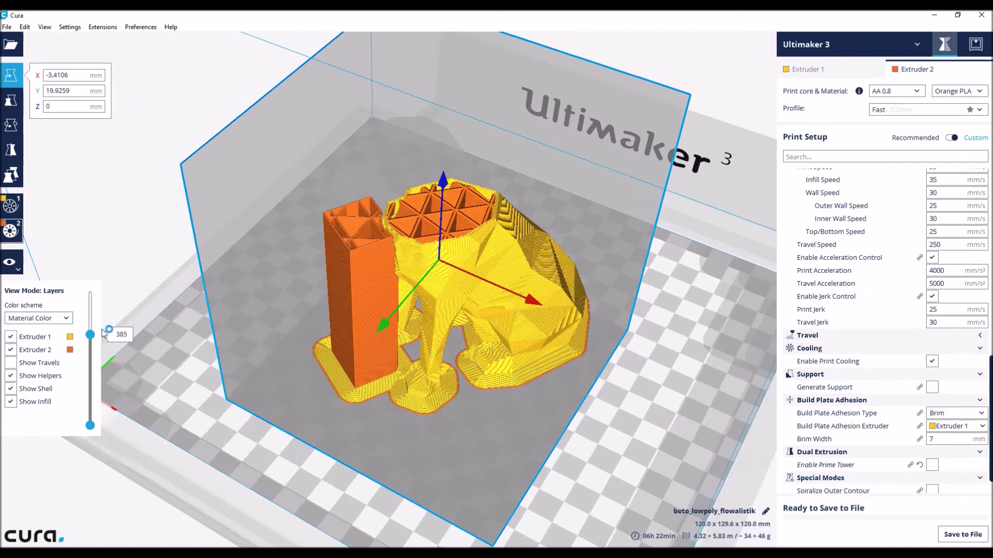